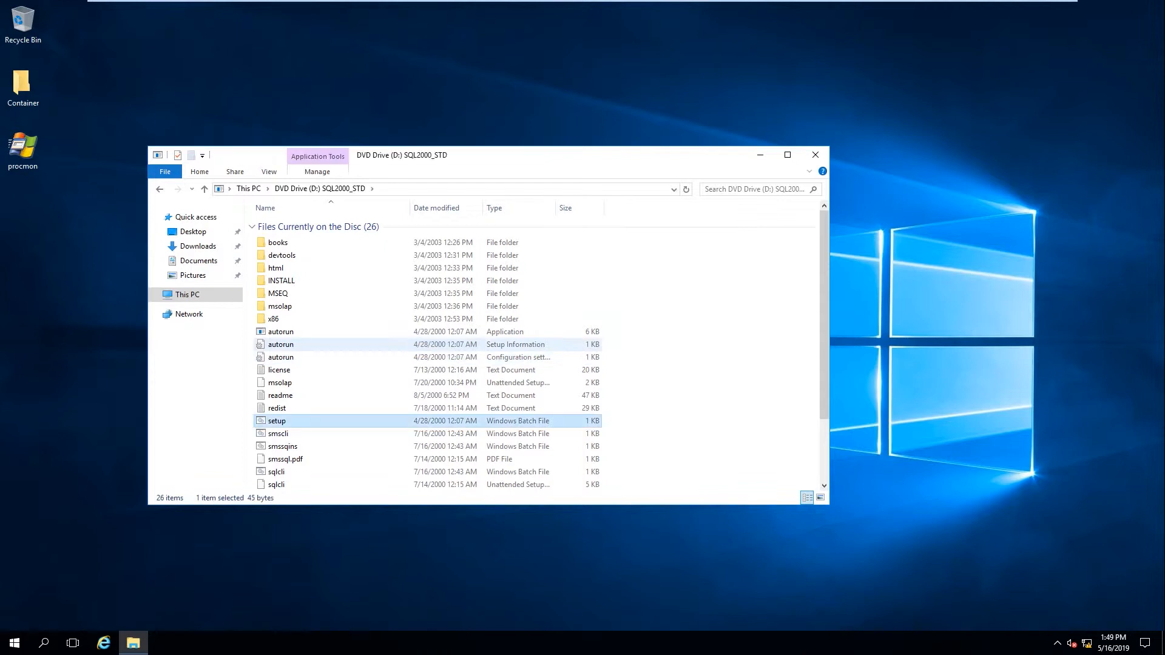
Launch the setup batch file on the SQL2000_STD disc in DVD drive D:
double_click(281, 421)
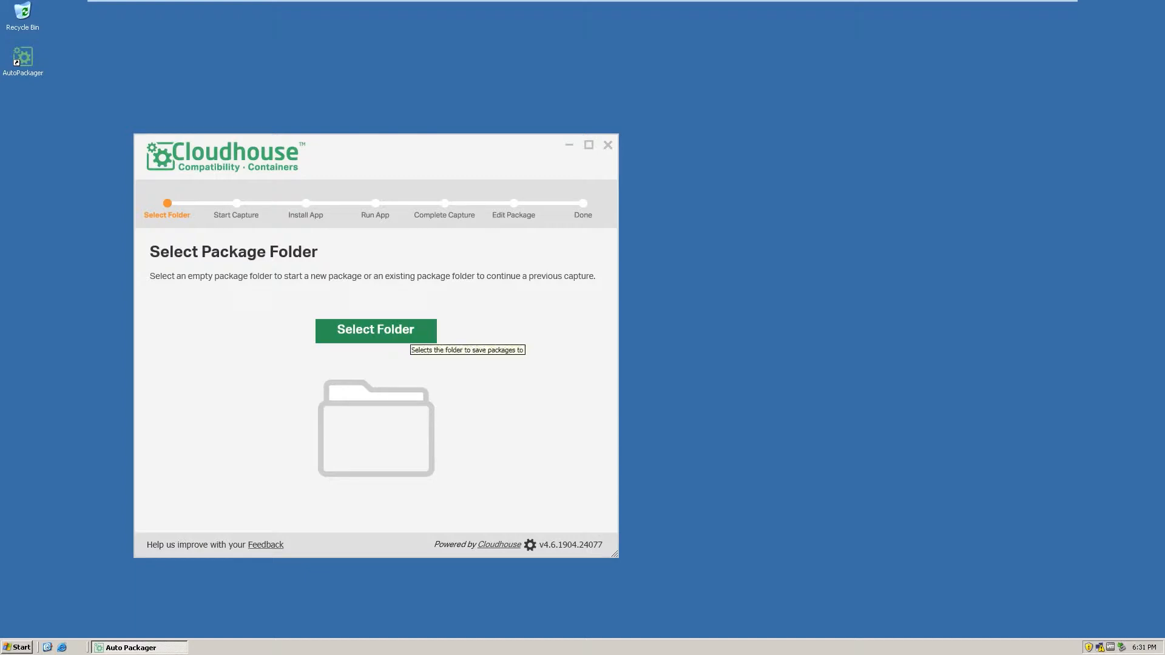
Create a new desktop folder named SQL2000 and set it as the package folder
left_click(407, 332)
key("alt+m")
type("SQL")
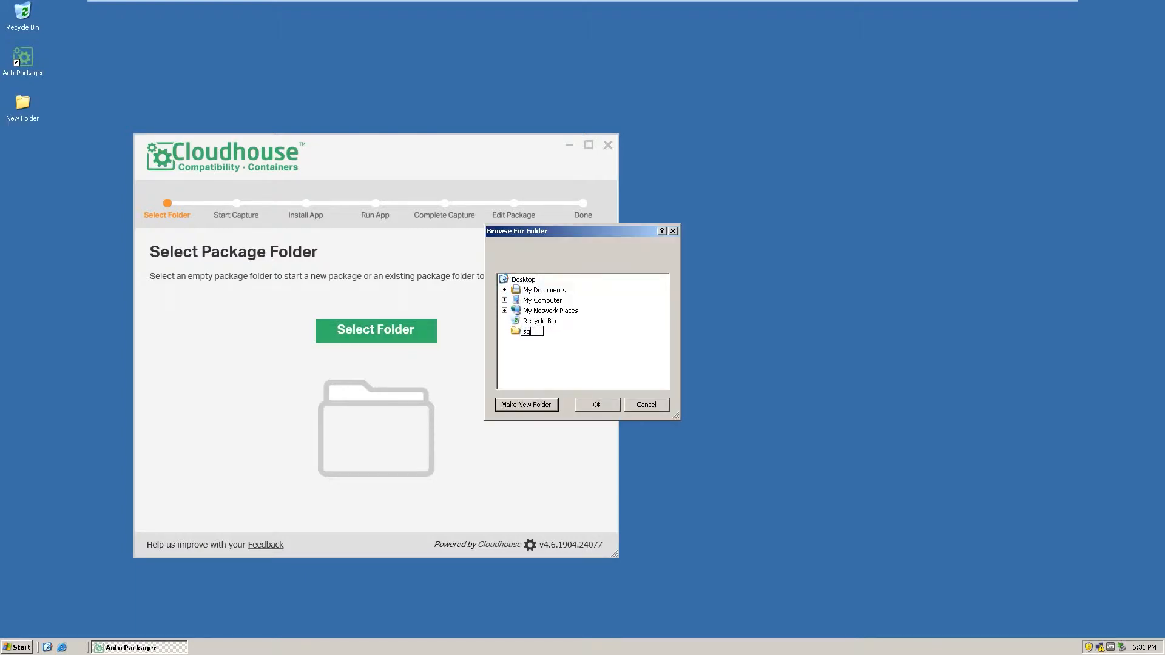
type("2000")
key("Return")
left_click(597, 405)
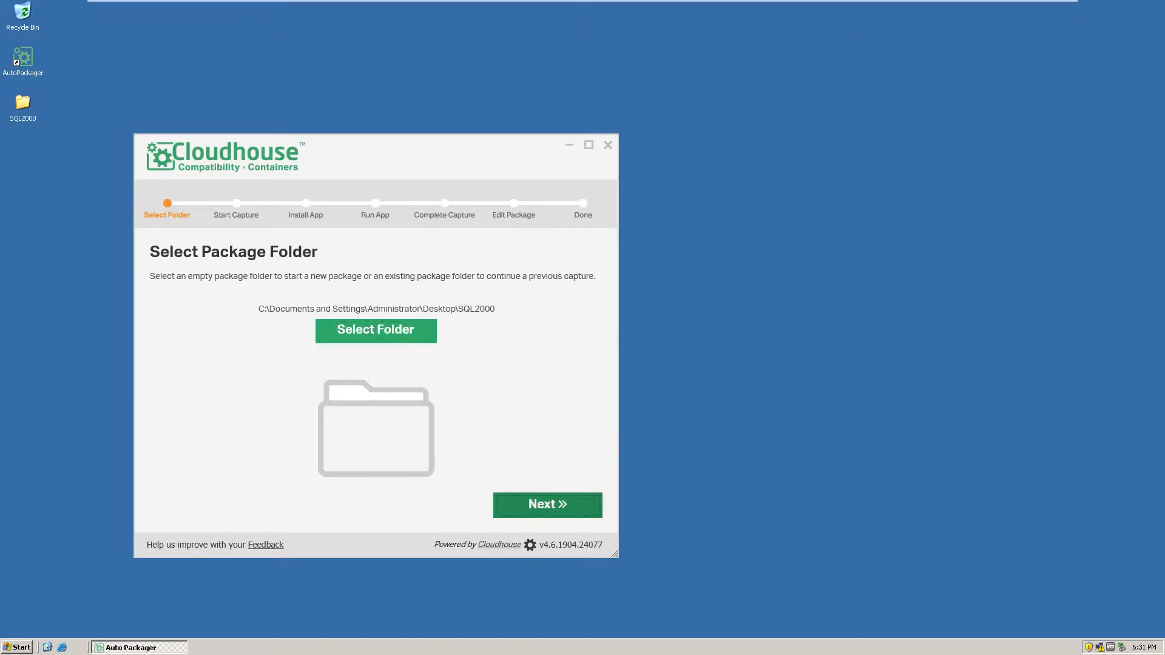
Take the initial system snapshot and advance to the application-install step
left_click(548, 504)
left_click(376, 343)
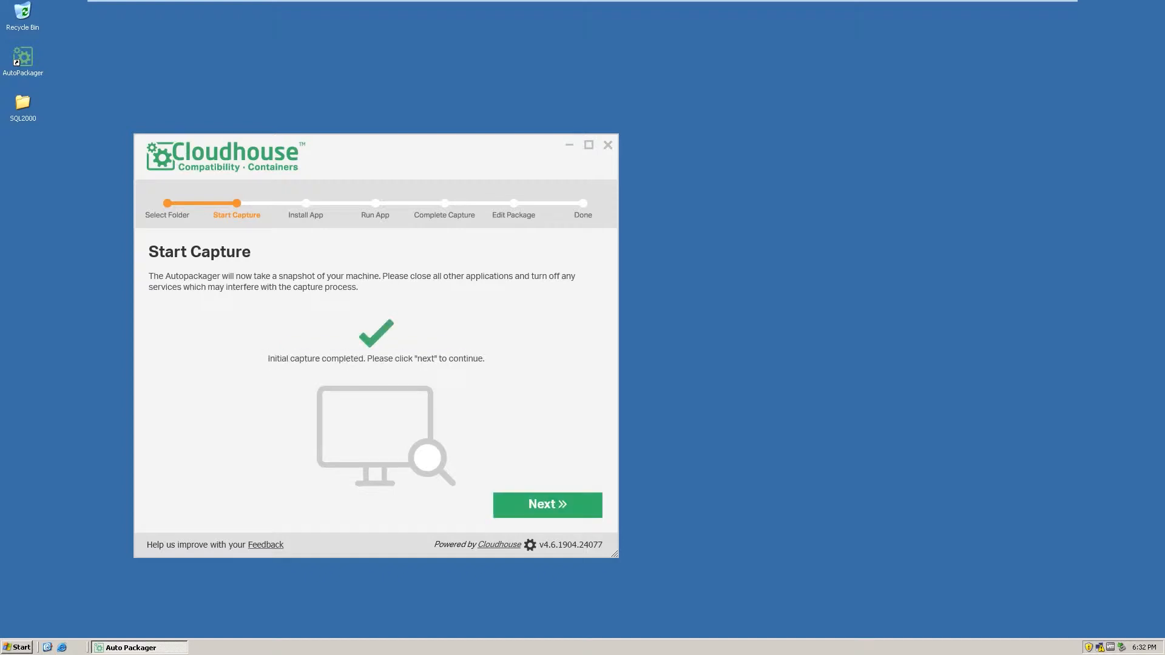
left_click(548, 505)
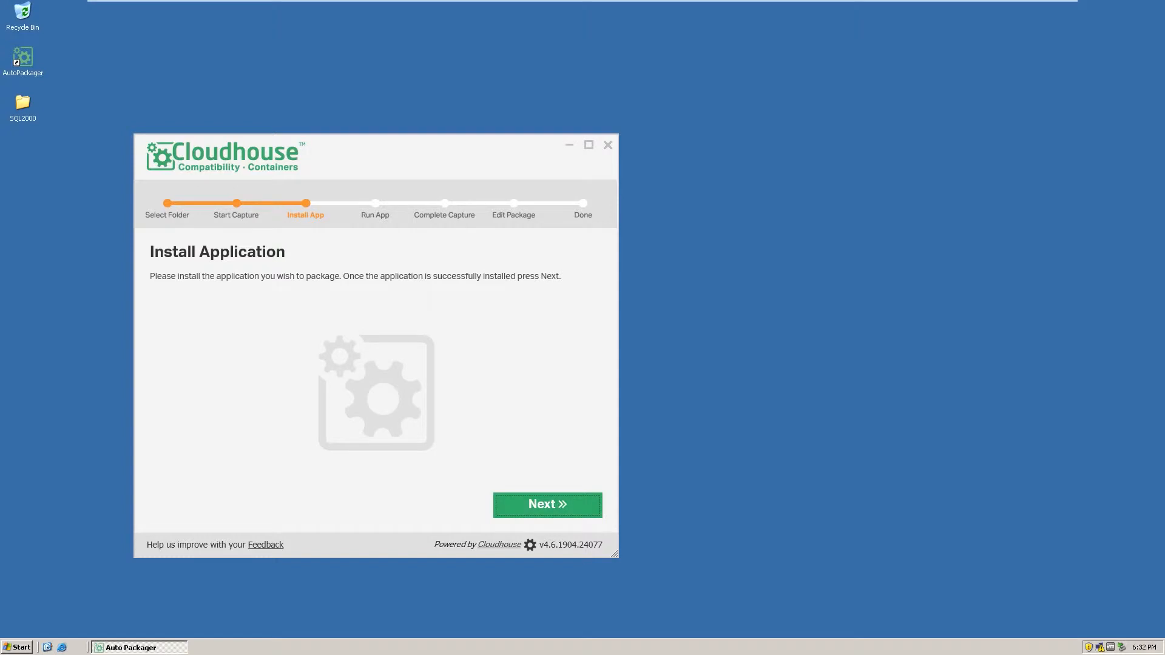
Launch the SQL Server 2000 disc's install menu from drive D: and choose Install Database Server
key("super+e")
double_click(193, 158)
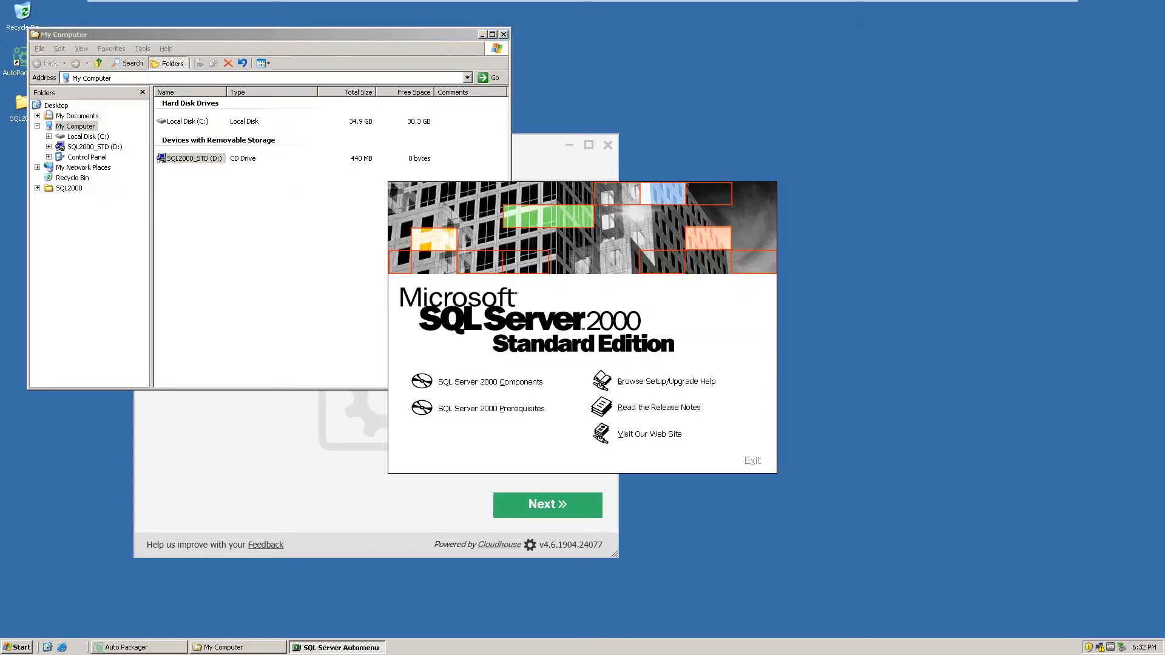
left_click(478, 382)
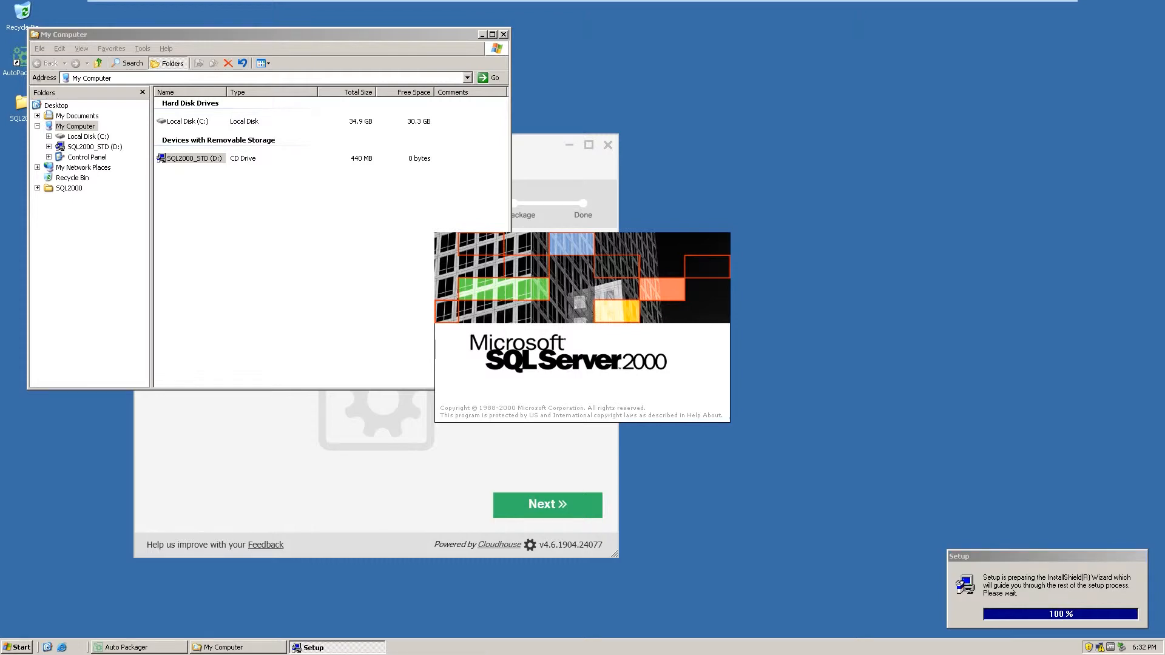
Create a new instance on the local computer, registered to Cloudhouse, with Server and Client Tools
key("Return")
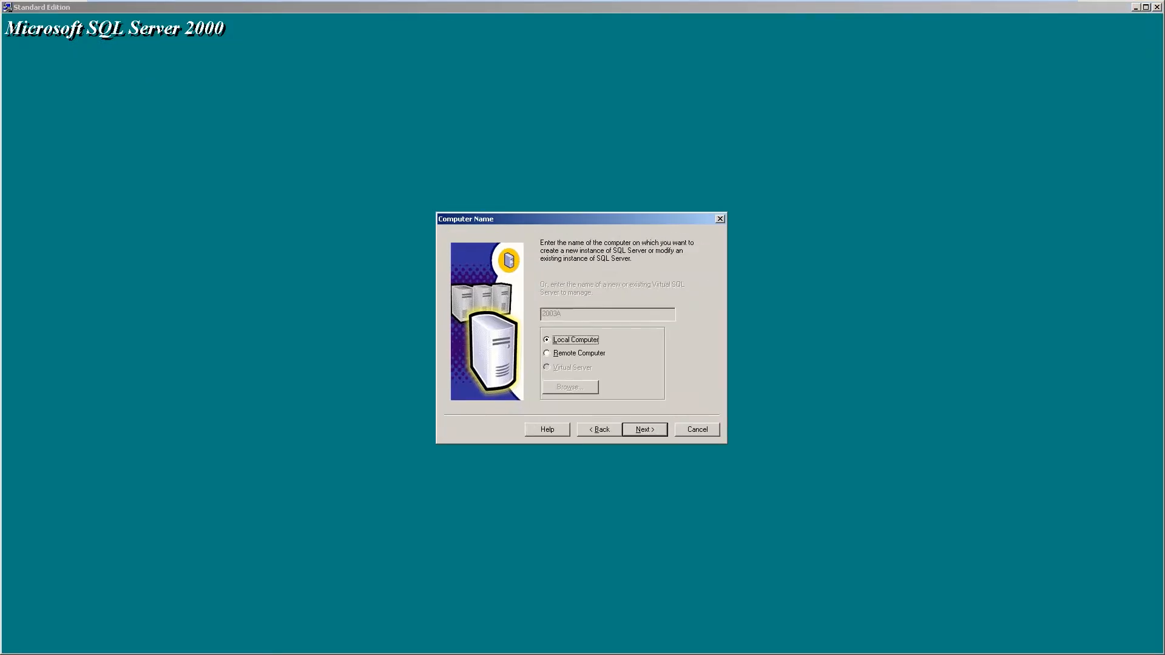
key("Return")
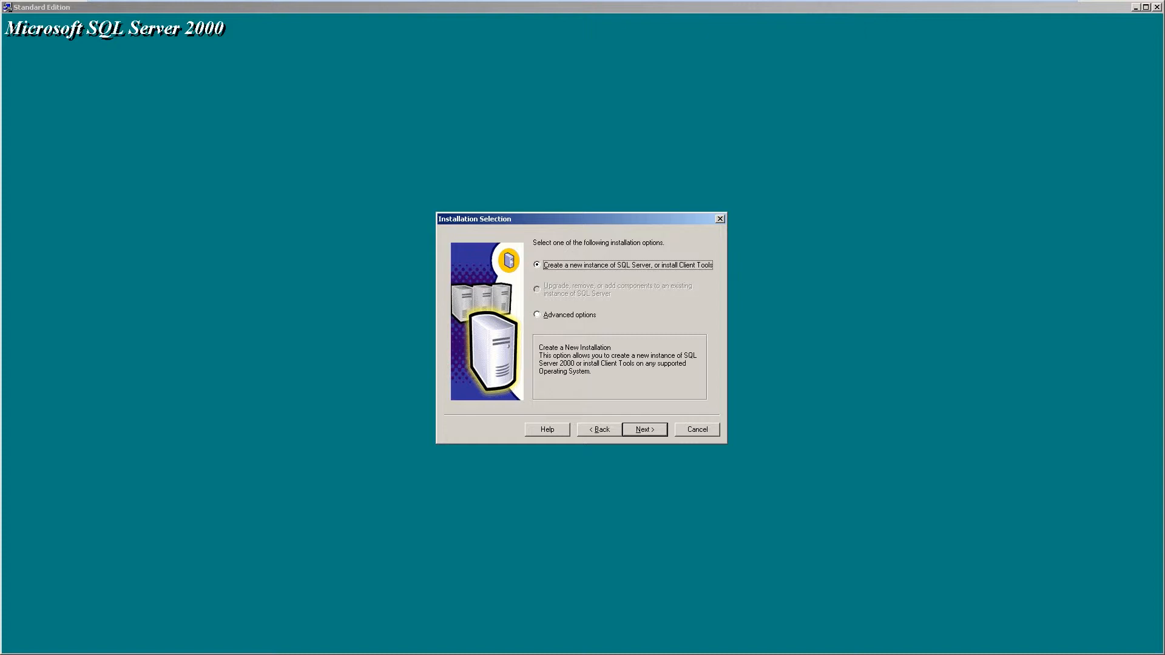
key("Return")
type("Cl")
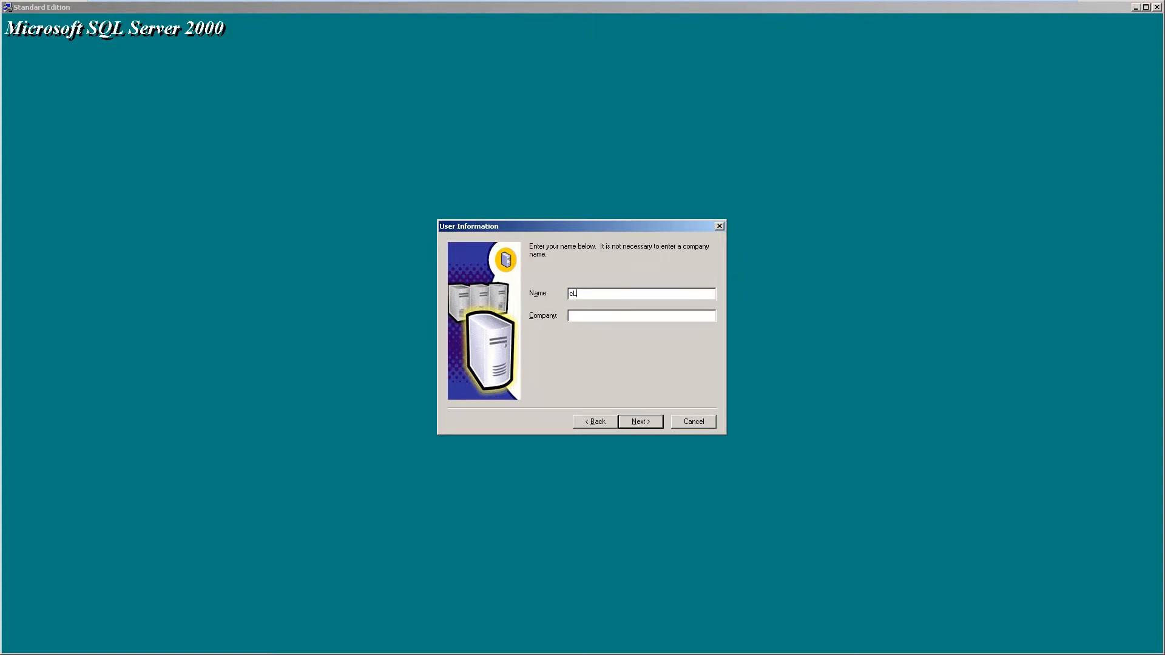
type("oudhouse")
key("Return")
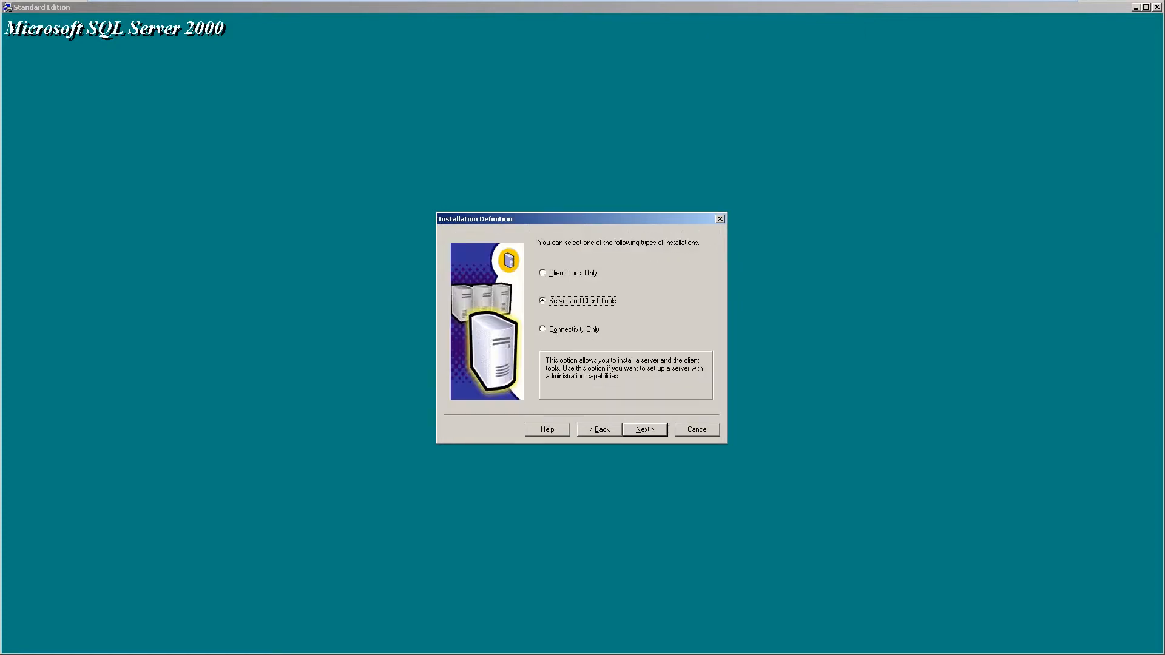
key("Return")
Accept Typical setup and Local System services, pick Mixed Mode with an sa password, and start copying
key("Return")
key("Tab")
key("Up")
key("Return")
key("Down")
key("Tab")
type("**********")
key("Tab")
type("**********")
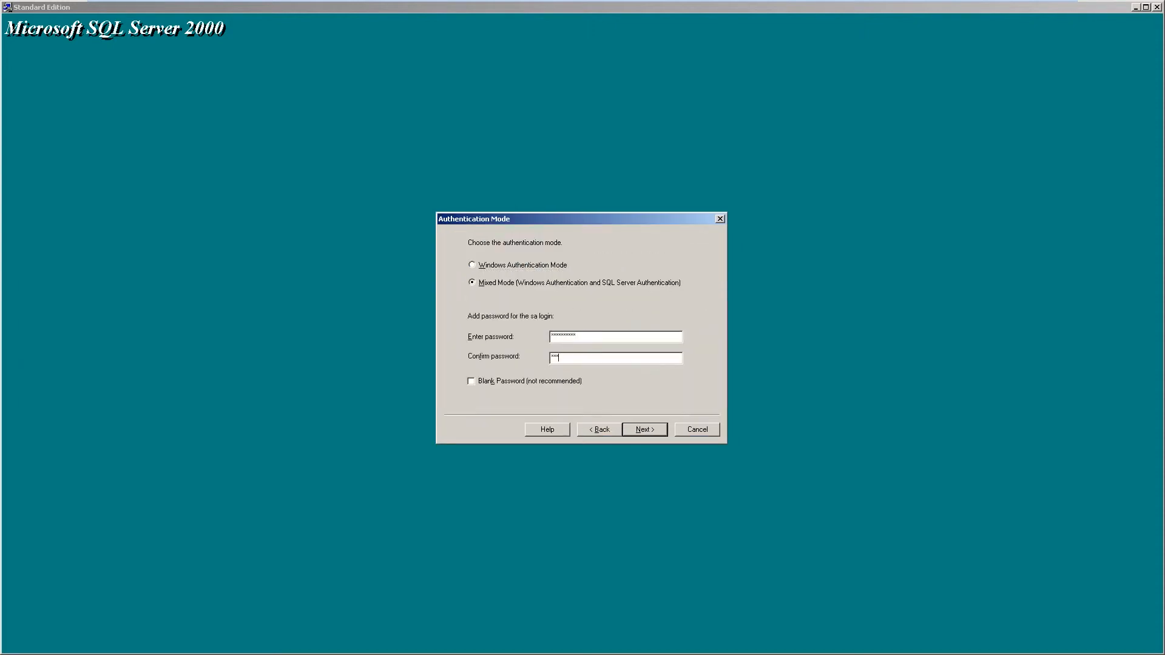
key("Return")
key("Return")
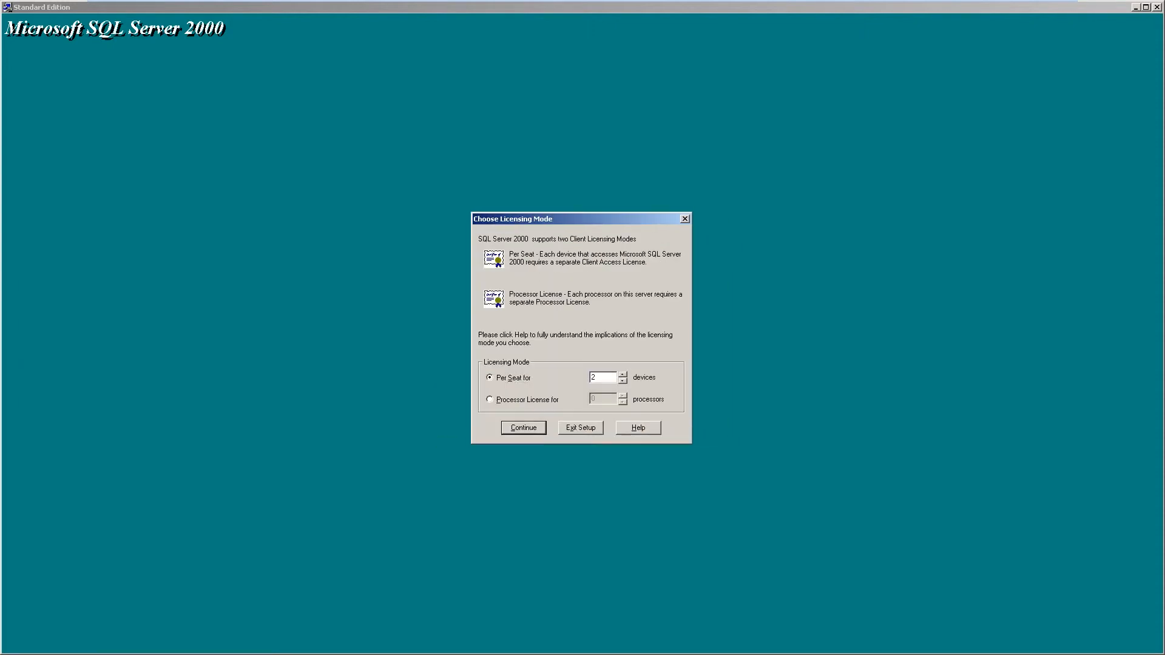
key("Return")
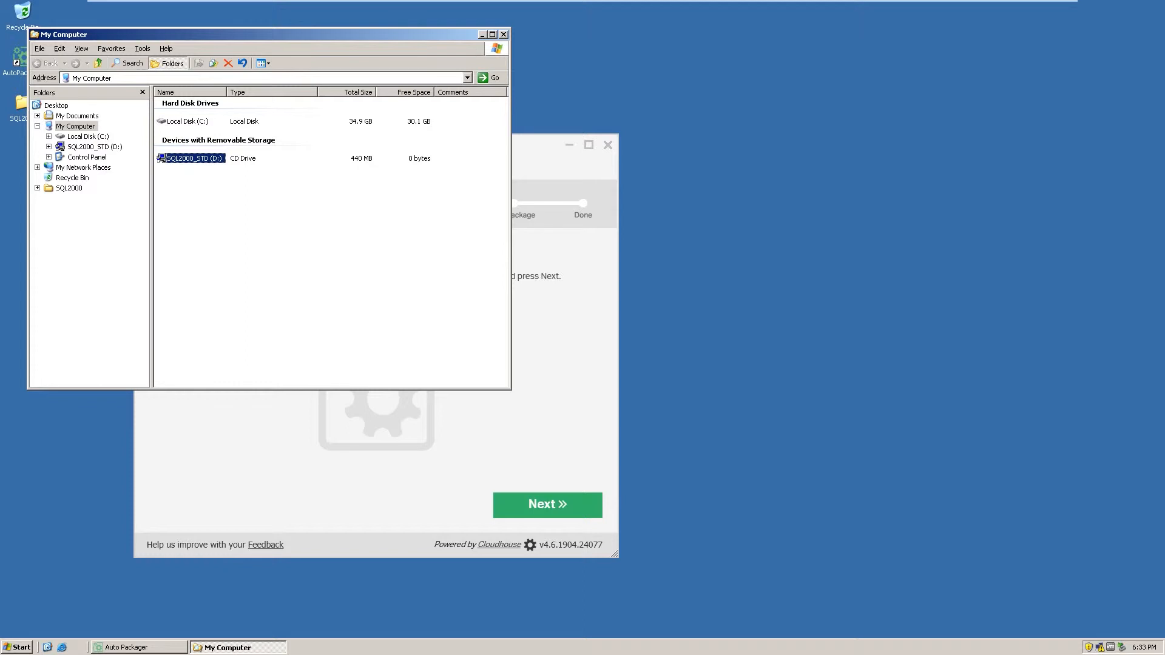
Exit the SQL Server Service Manager tray app, then start the Complete Capture analysis
left_click(504, 34)
left_click(547, 505)
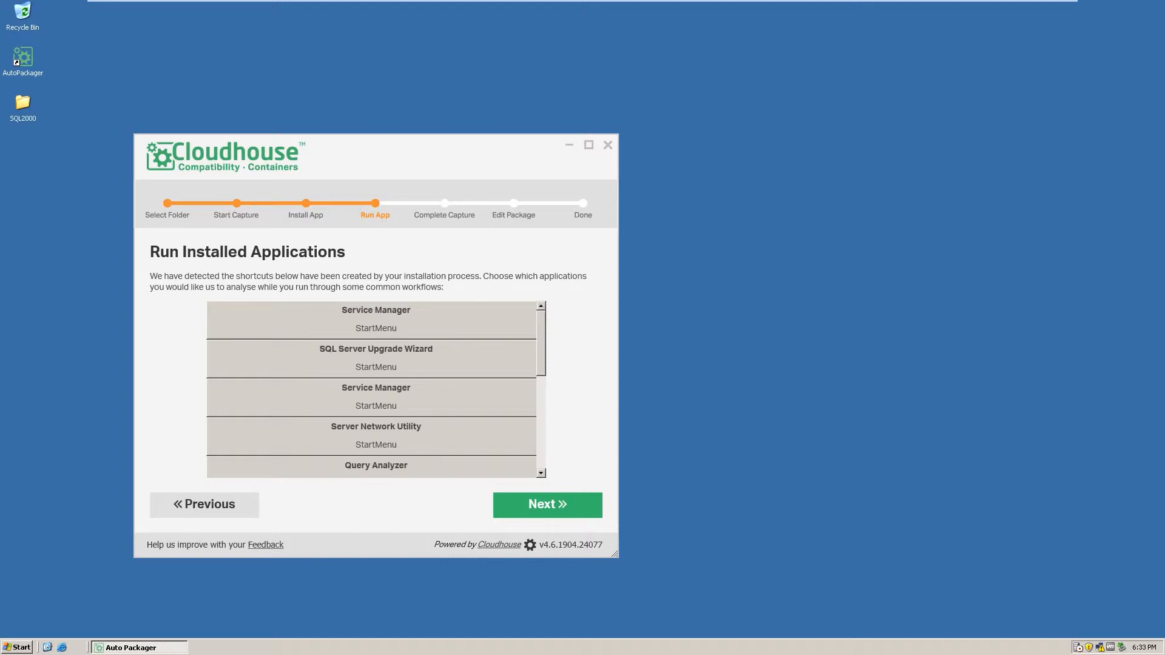
right_click(1078, 647)
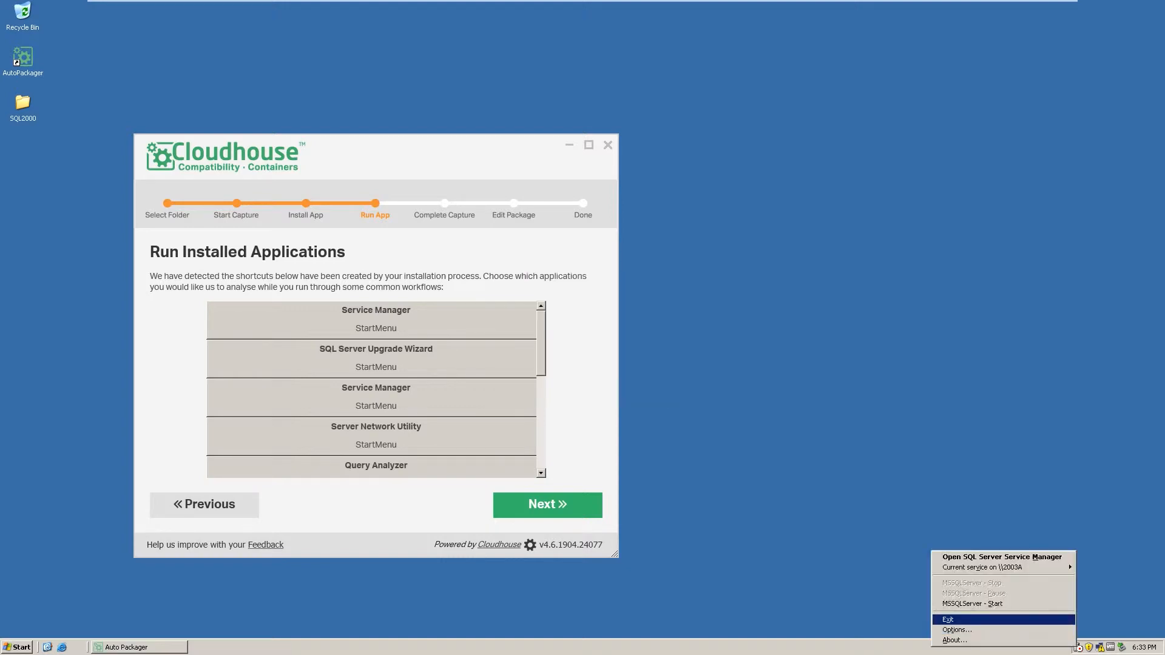
left_click(947, 619)
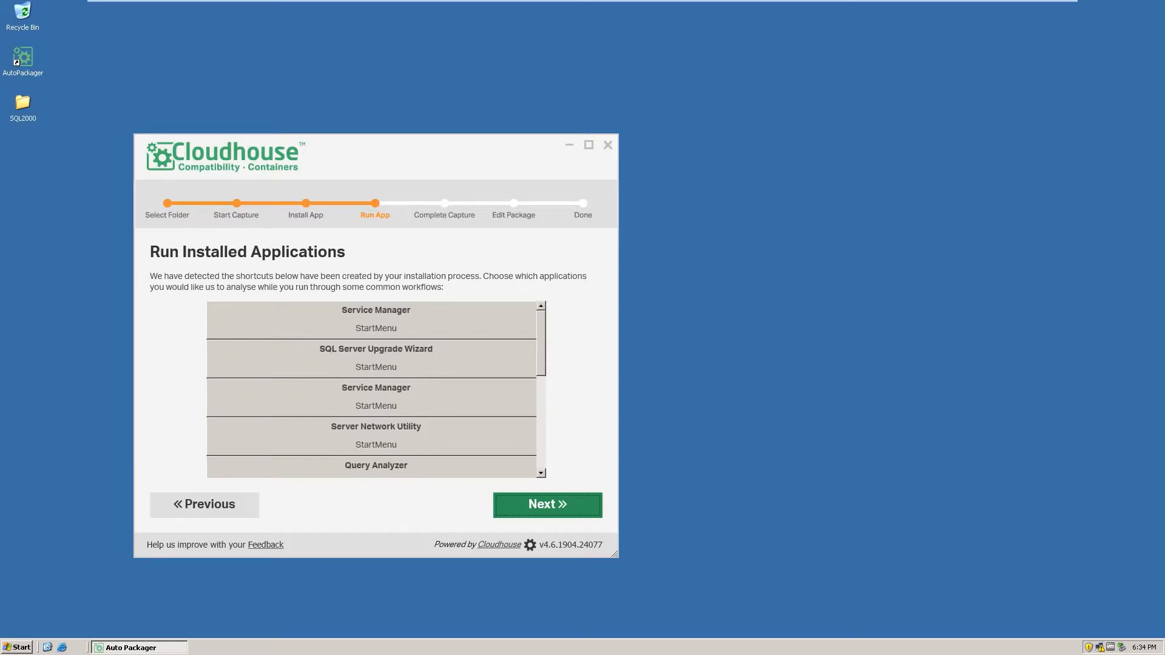
left_click(547, 504)
left_click(376, 331)
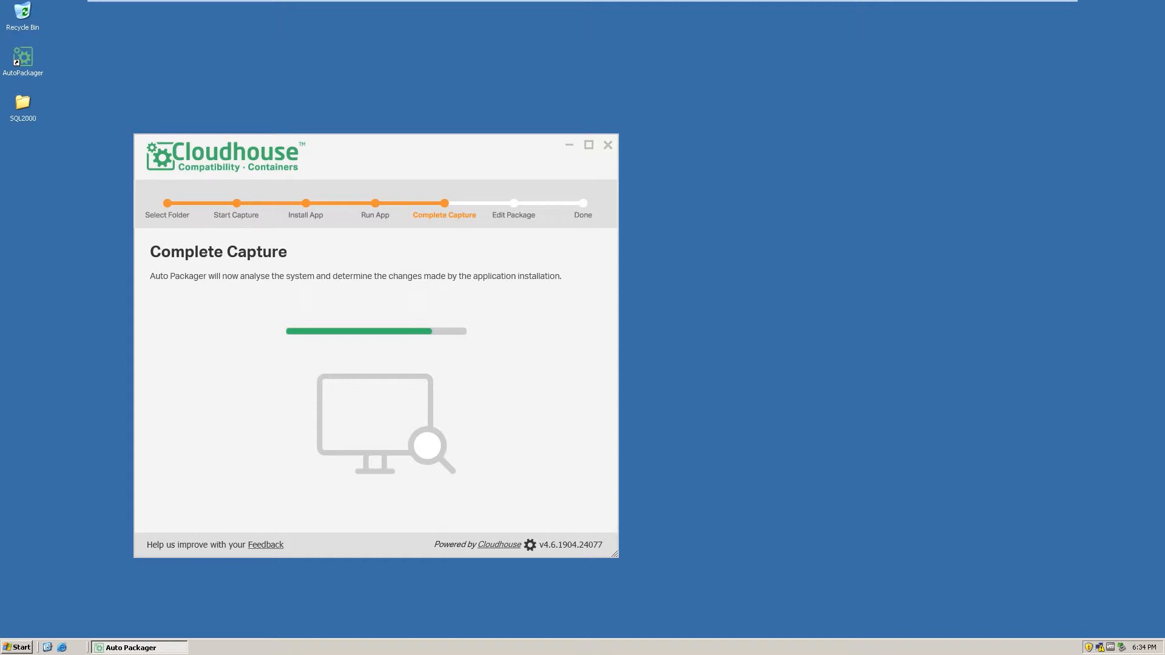
Accept the captured files and registry keys and enter SQL2000 as the App Name
left_click(548, 505)
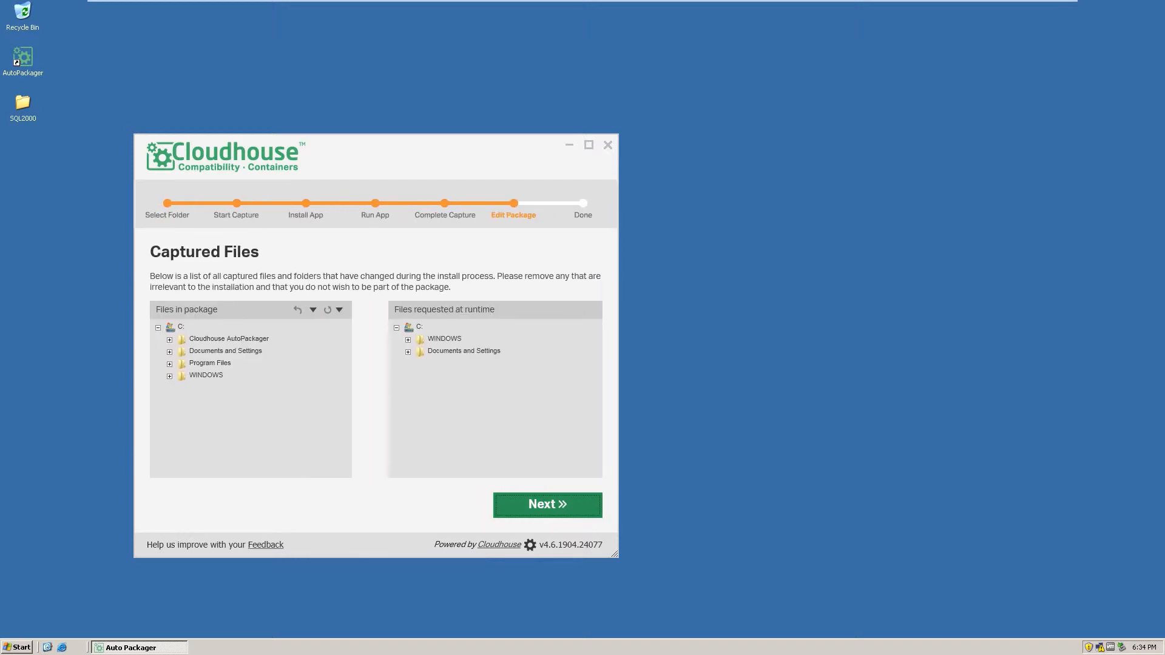
left_click(548, 505)
key("Return")
type("SQL2000")
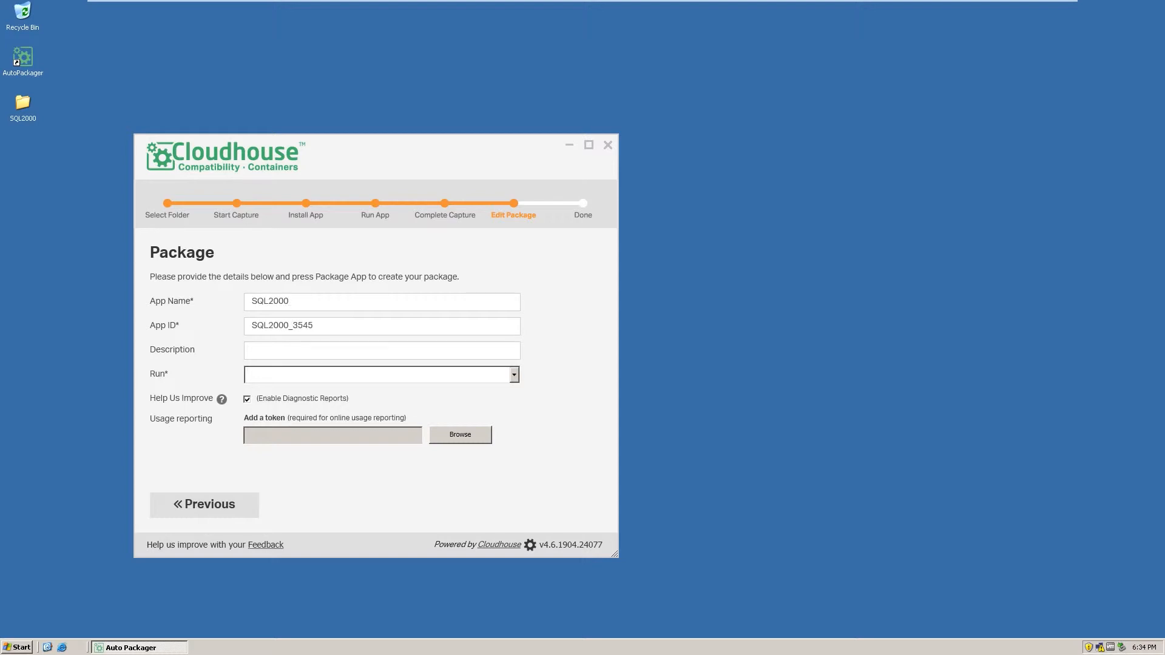
Set C:\WINDOWS\system32\insrepim.exe as run target, package anyway, and open the Container folder
left_click(514, 375)
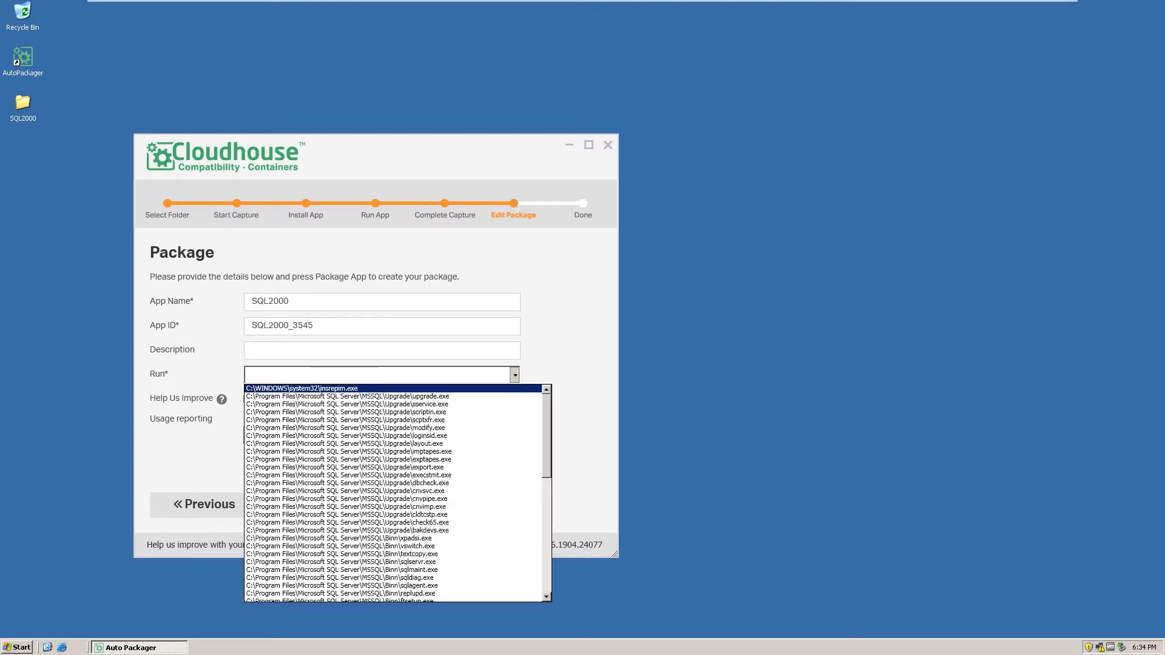
left_click(388, 388)
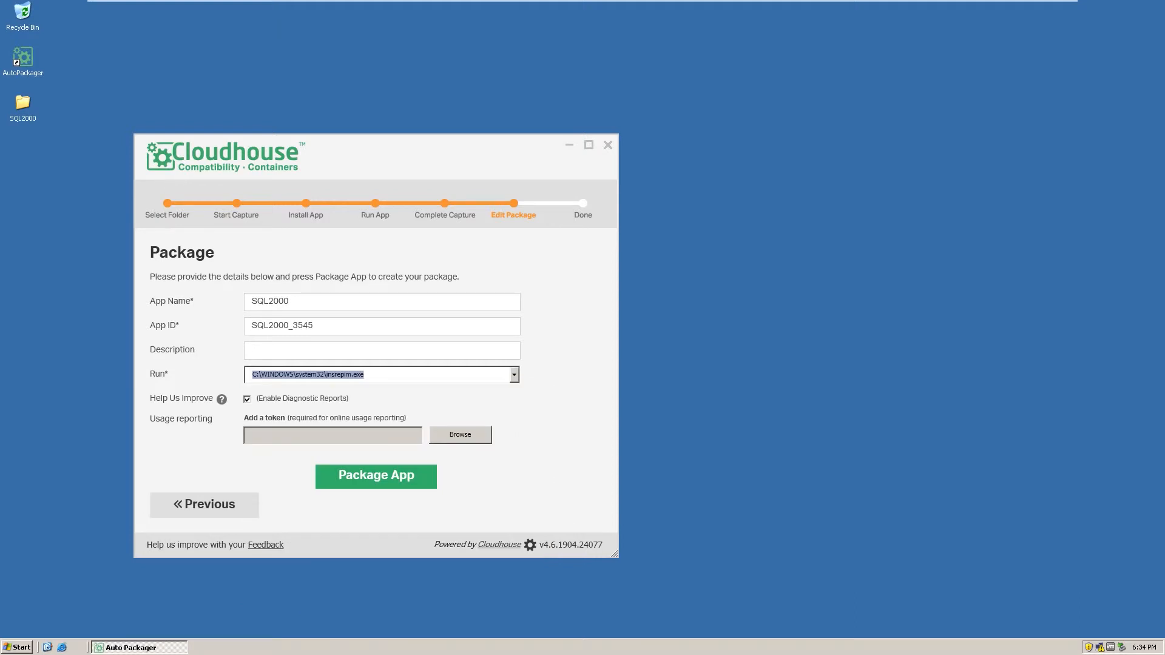
left_click(377, 476)
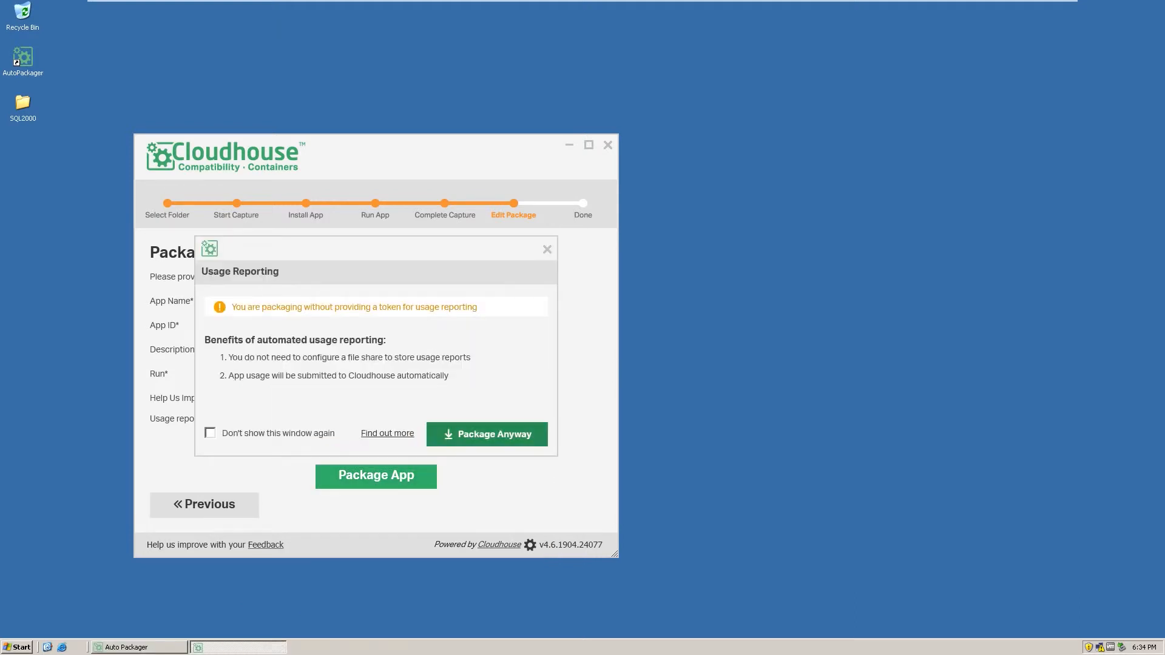
left_click(487, 434)
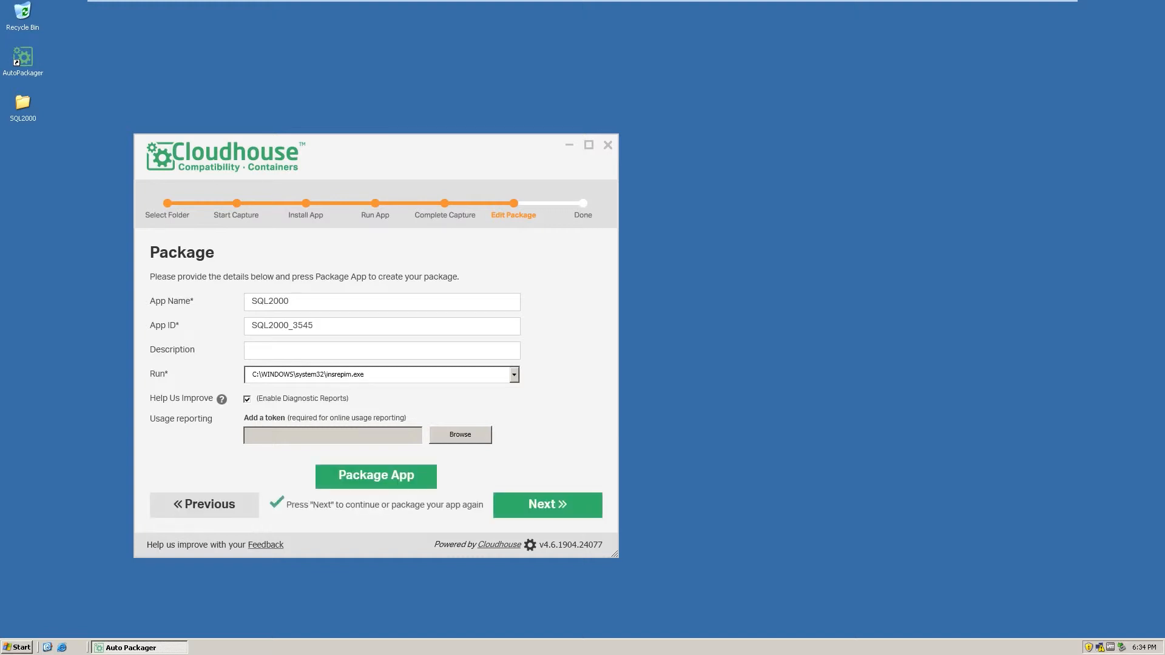
left_click(548, 505)
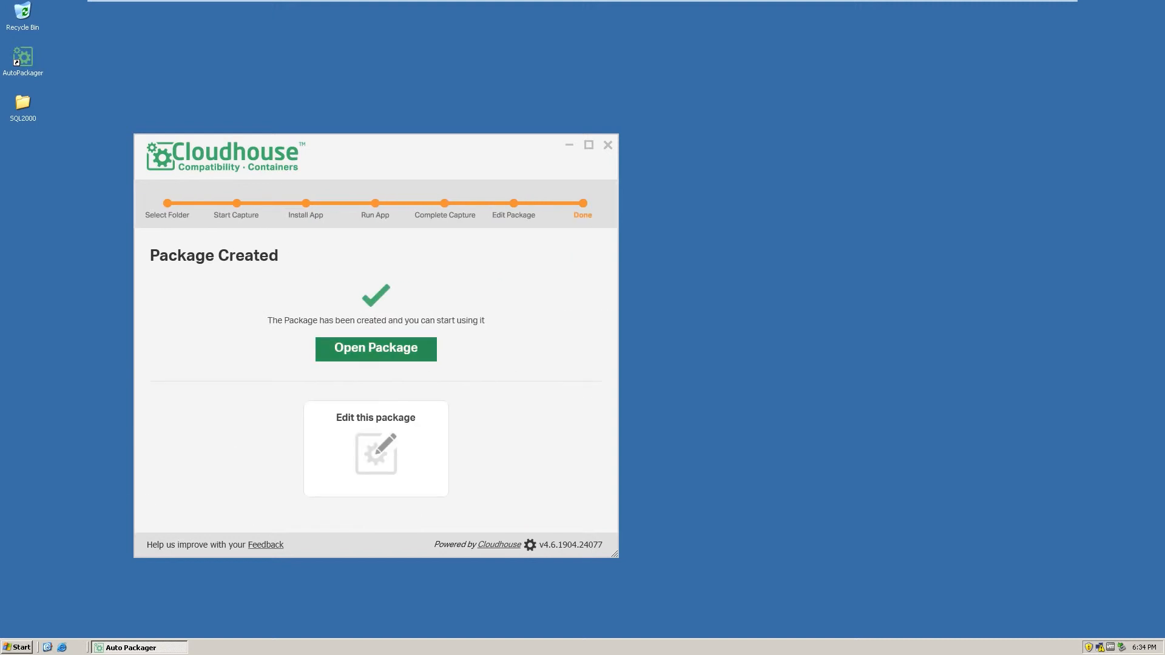
left_click(376, 348)
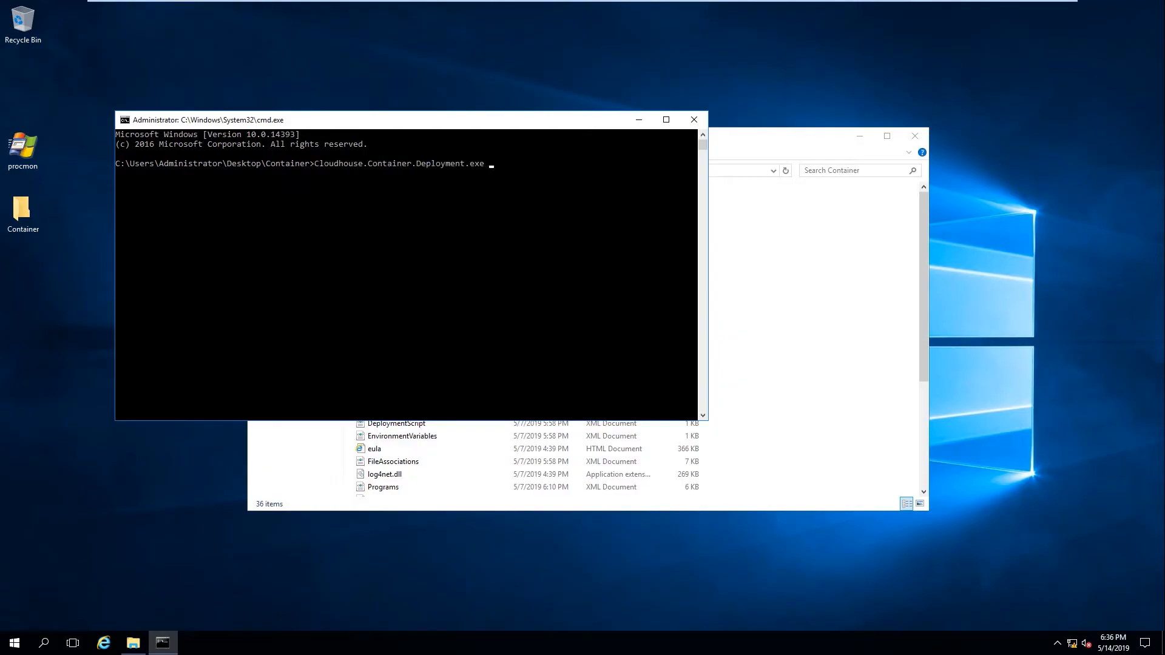
Run the container deployment with /accepteula /deploydir c:\programdata\cloudhouse
type("/accepteula /deploydir c:\\programdata\\cloudhouse")
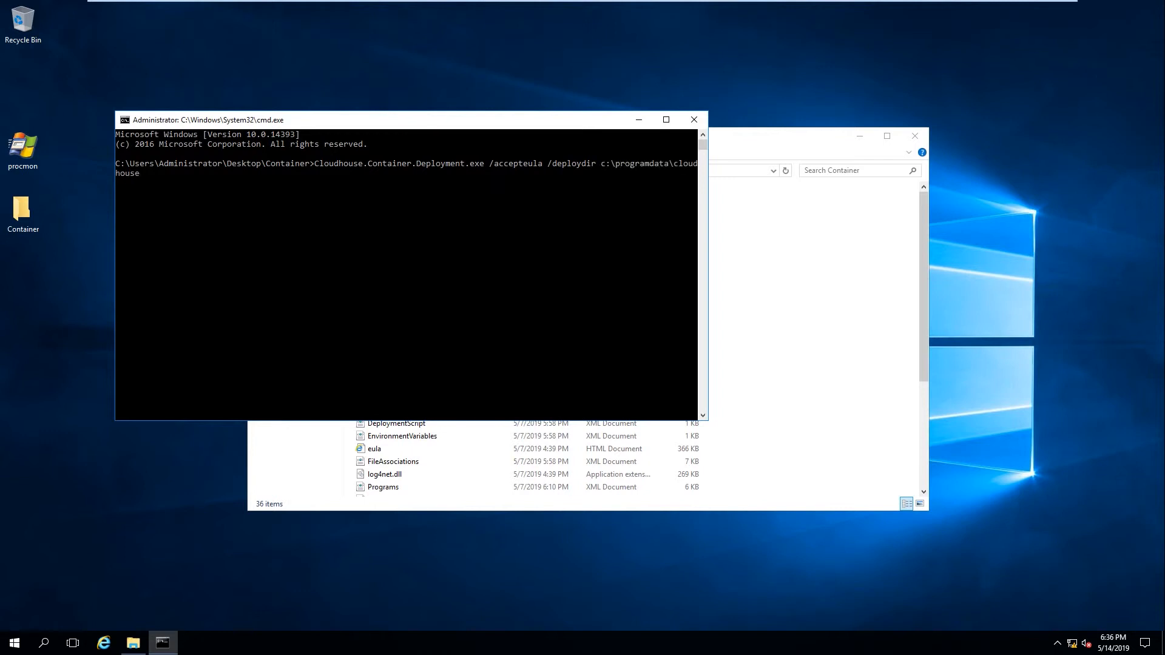
key("Return")
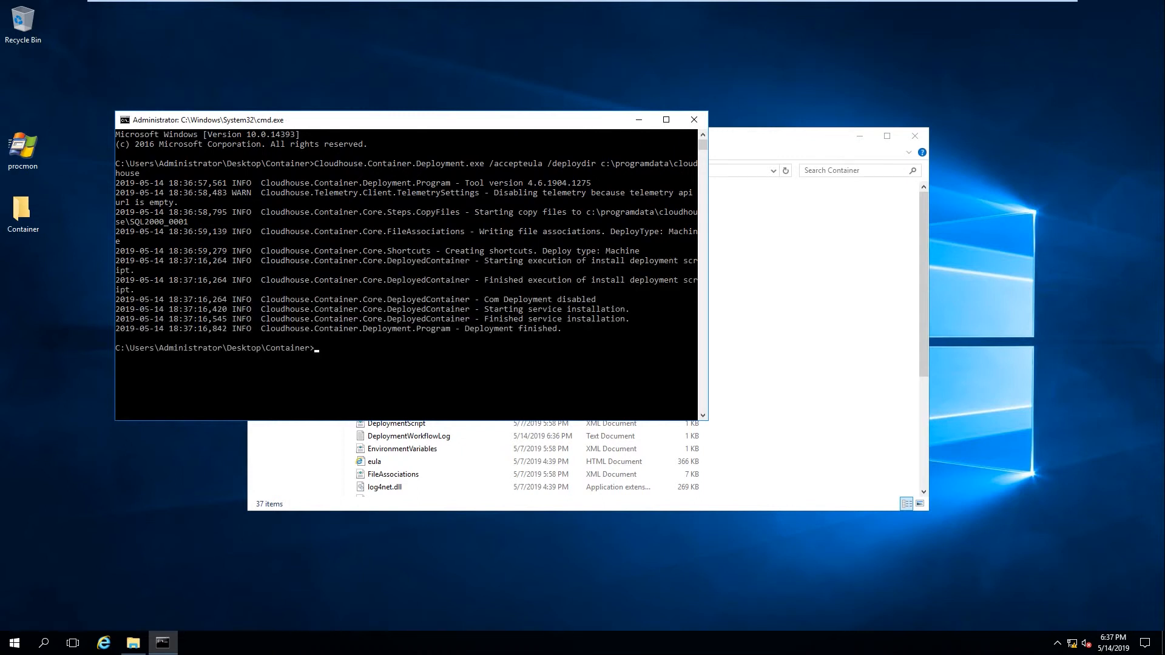
Close the console and Container folder, then launch Service Manager from the Start Menu's Microsoft SQL Server folder
left_click(694, 120)
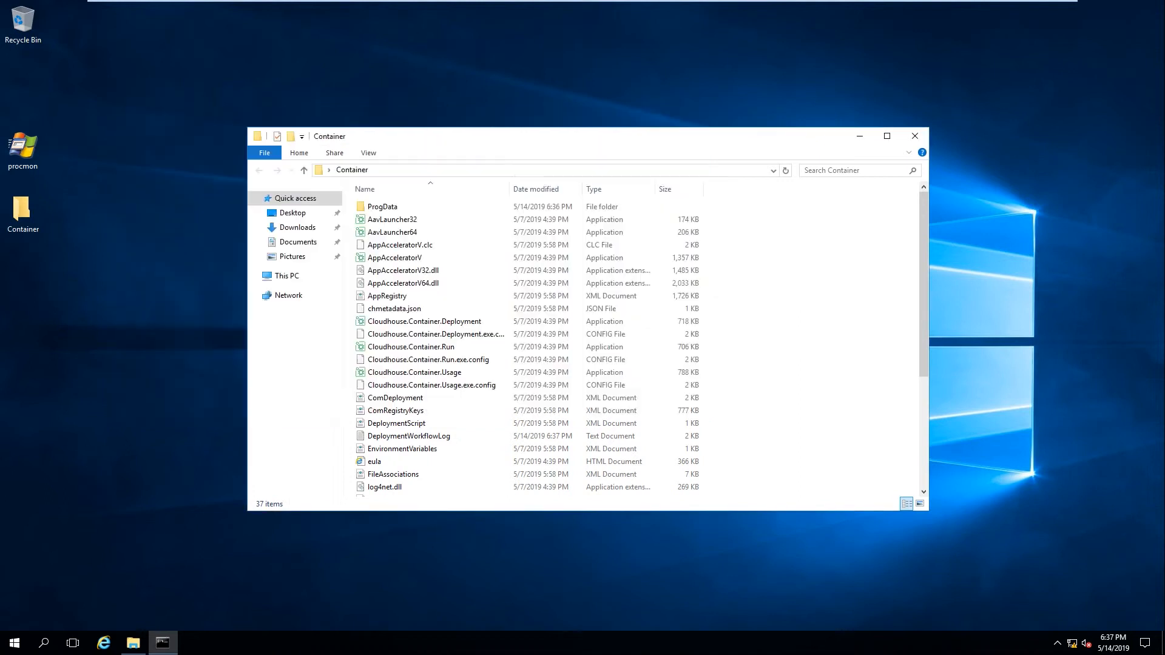
left_click(915, 135)
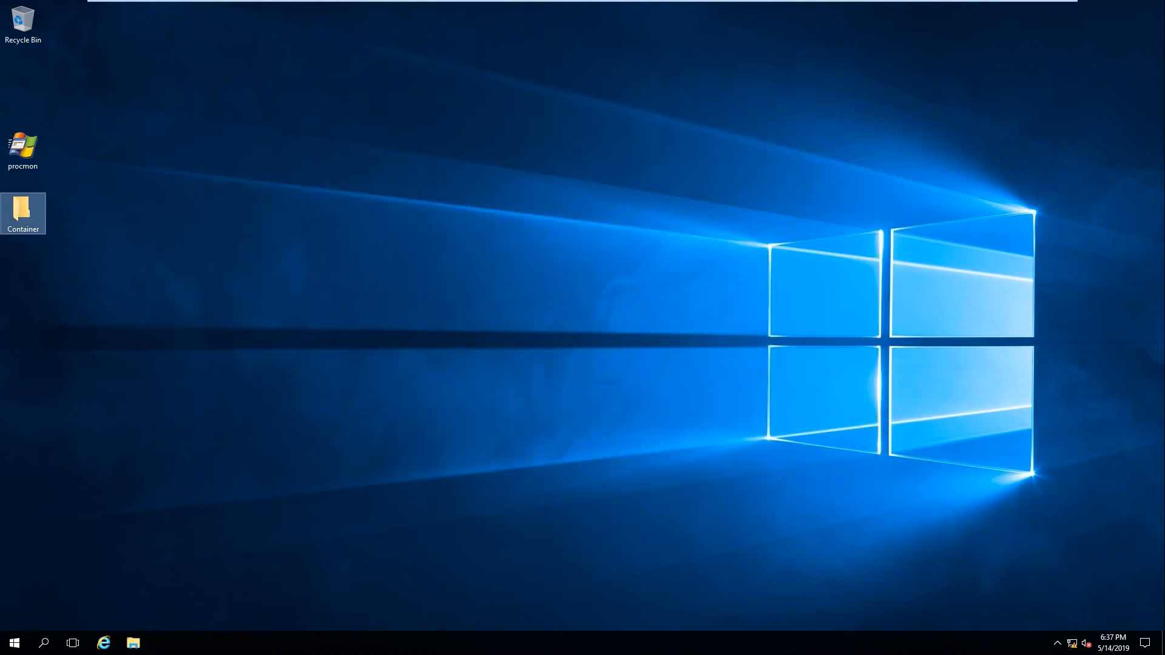
left_click(15, 642)
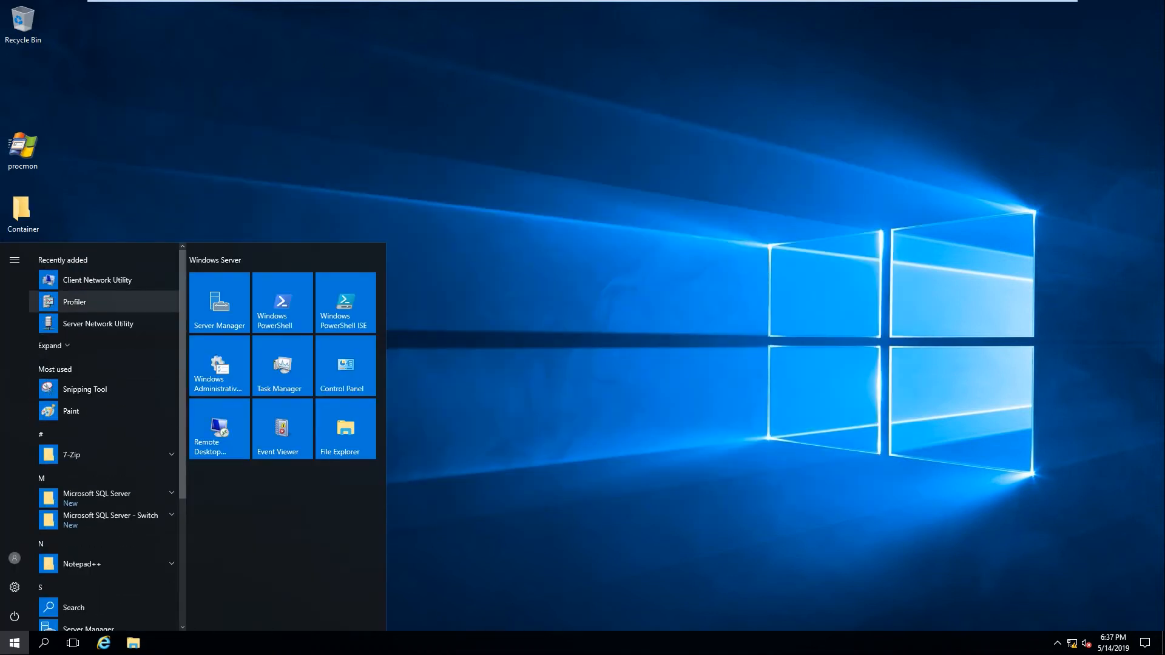
right_click(99, 326)
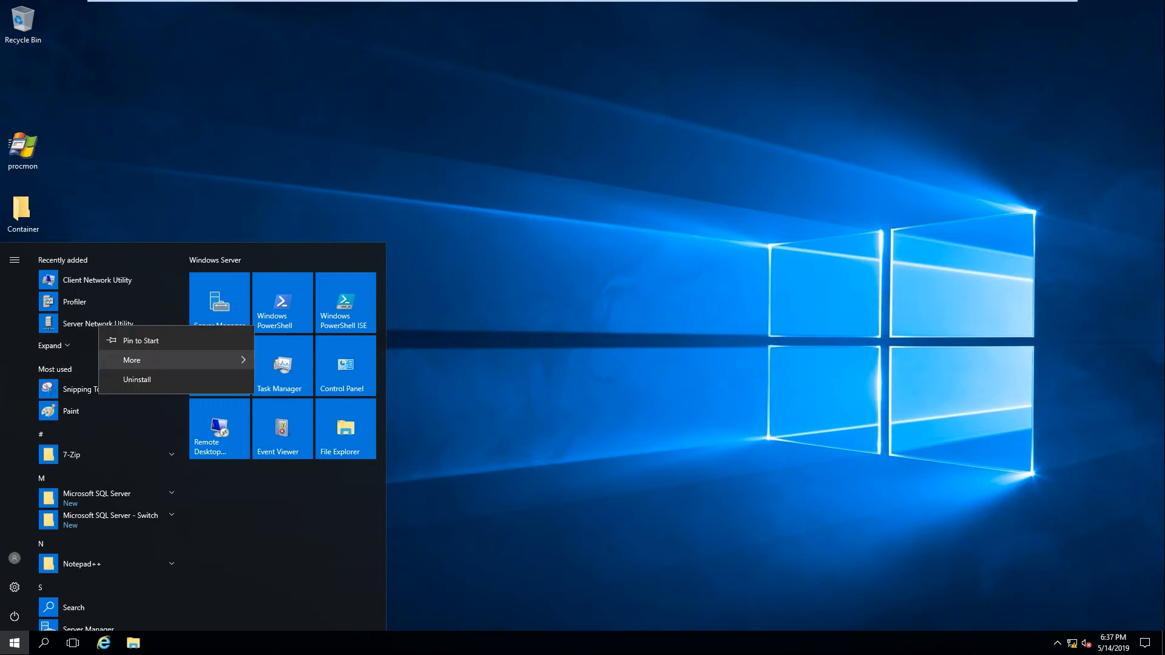
mouse_move(201, 361)
left_click(304, 423)
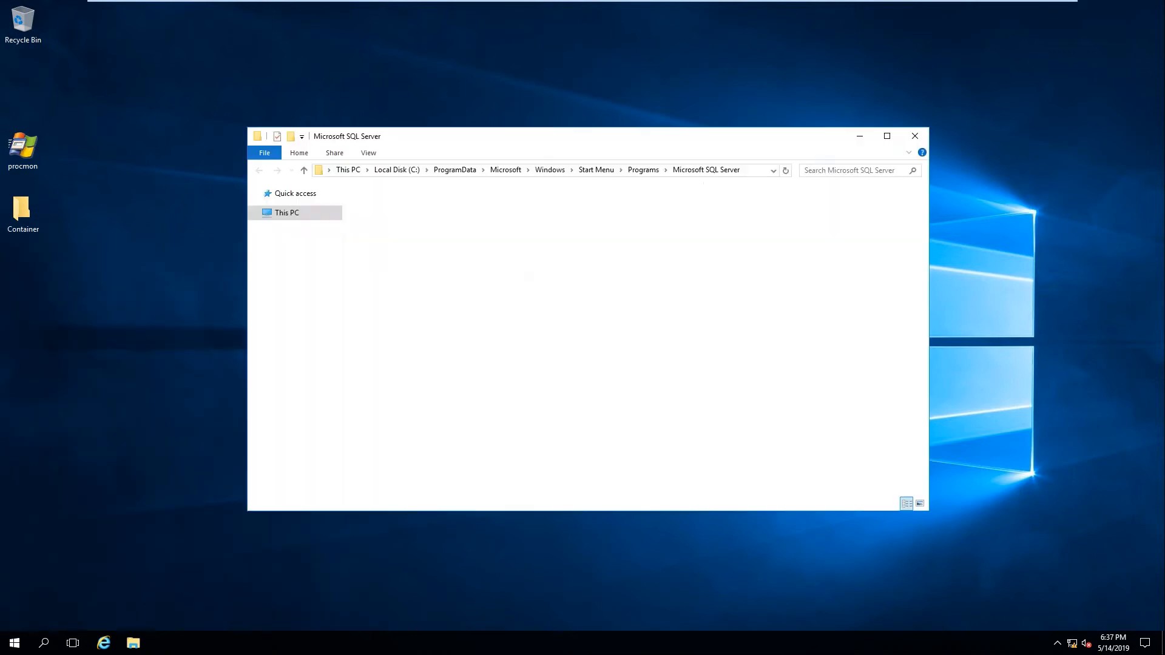
double_click(393, 309)
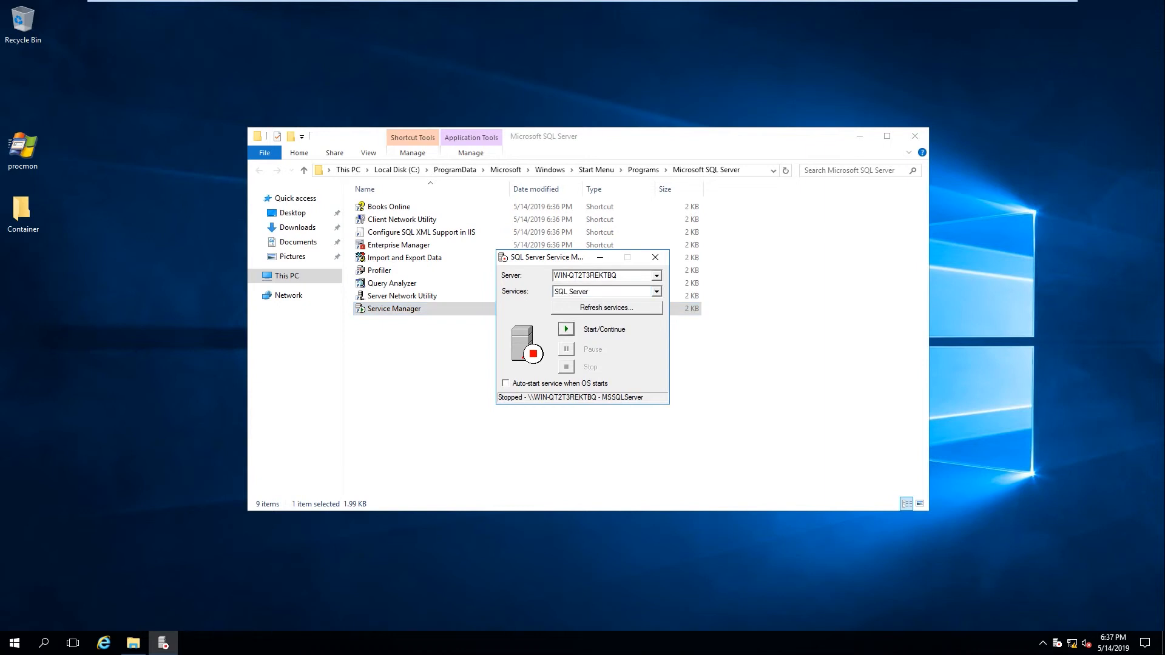
Start the SQL Server service and open the Services console with services.msc
left_click(566, 329)
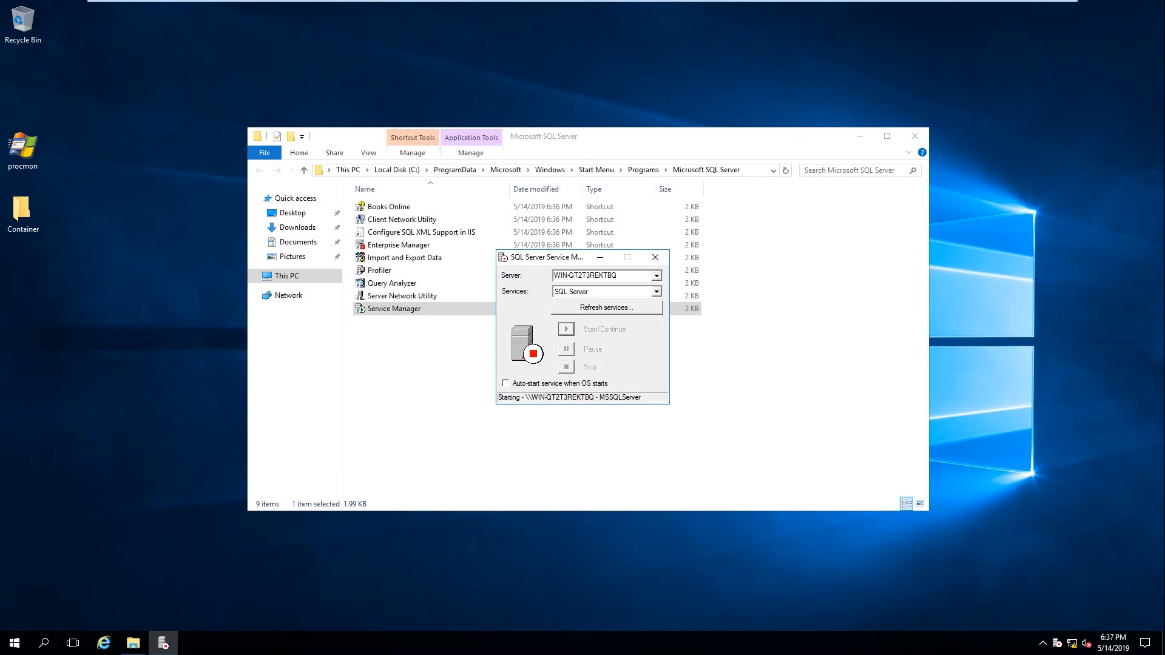
key("super+r")
type("ser")
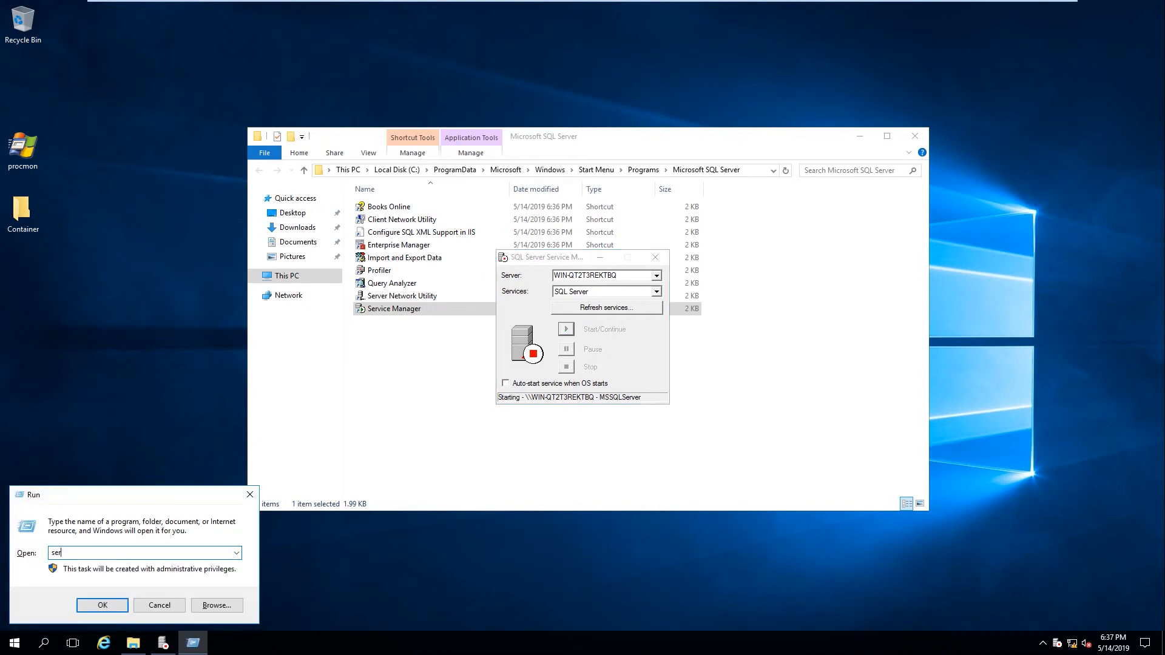
type("vices.msc")
key("Return")
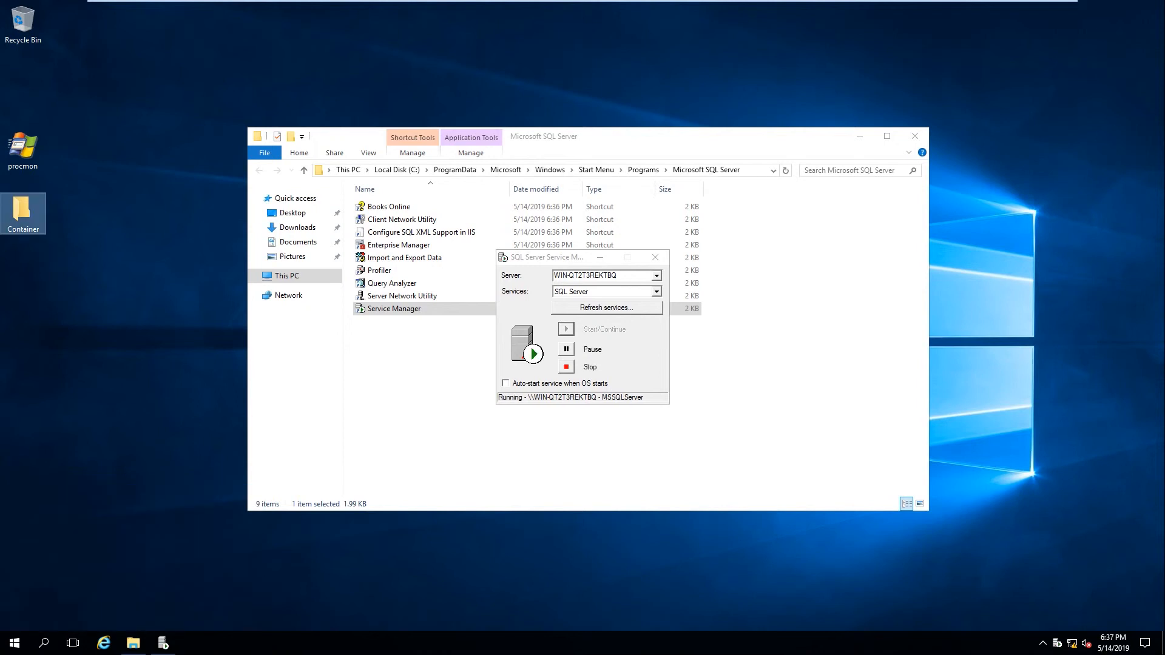
Check MSSQLSERVER's properties for Automatic startup, then close Service Manager and return to the shortcuts folder
left_click(305, 251)
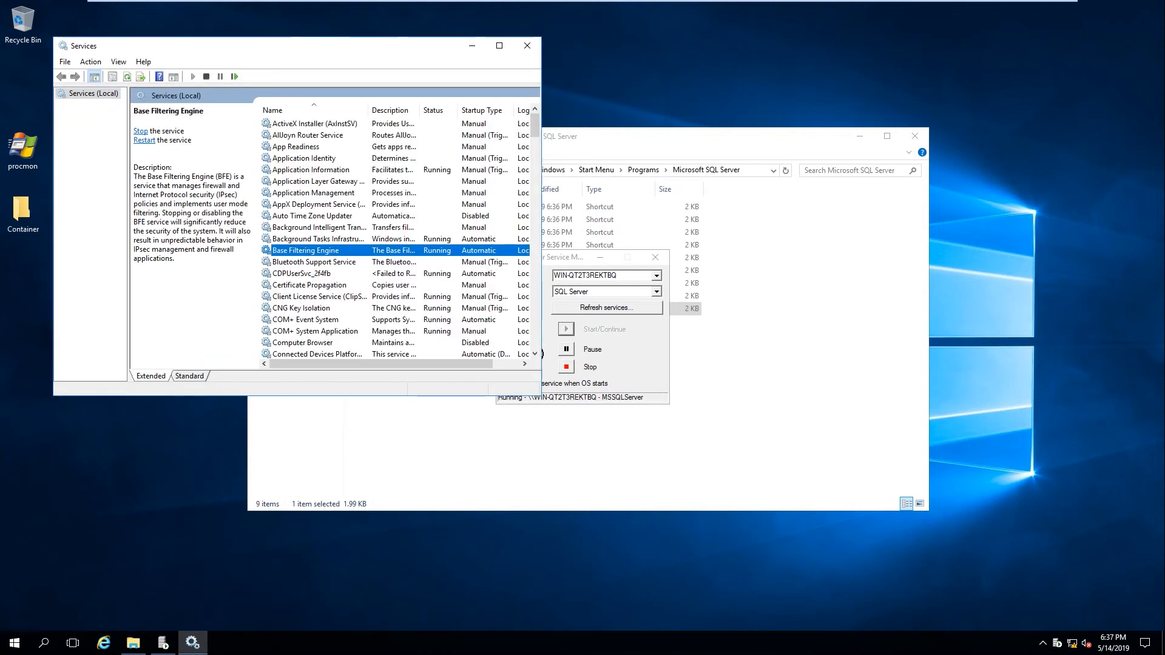
type("ms")
key("Return")
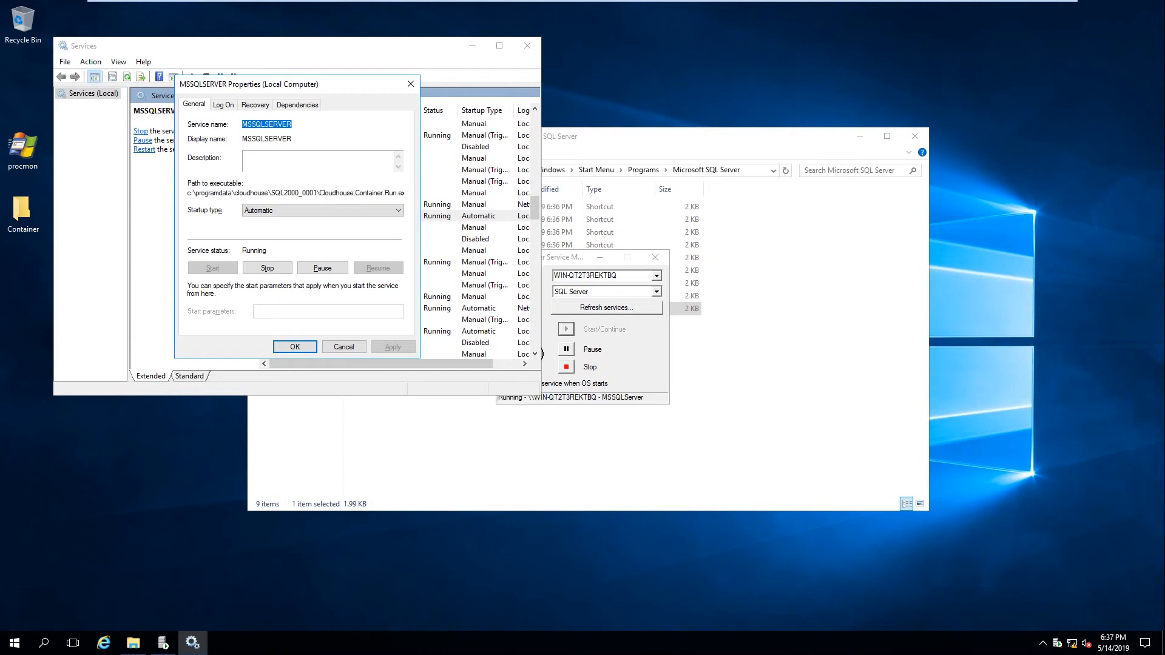
left_click(343, 346)
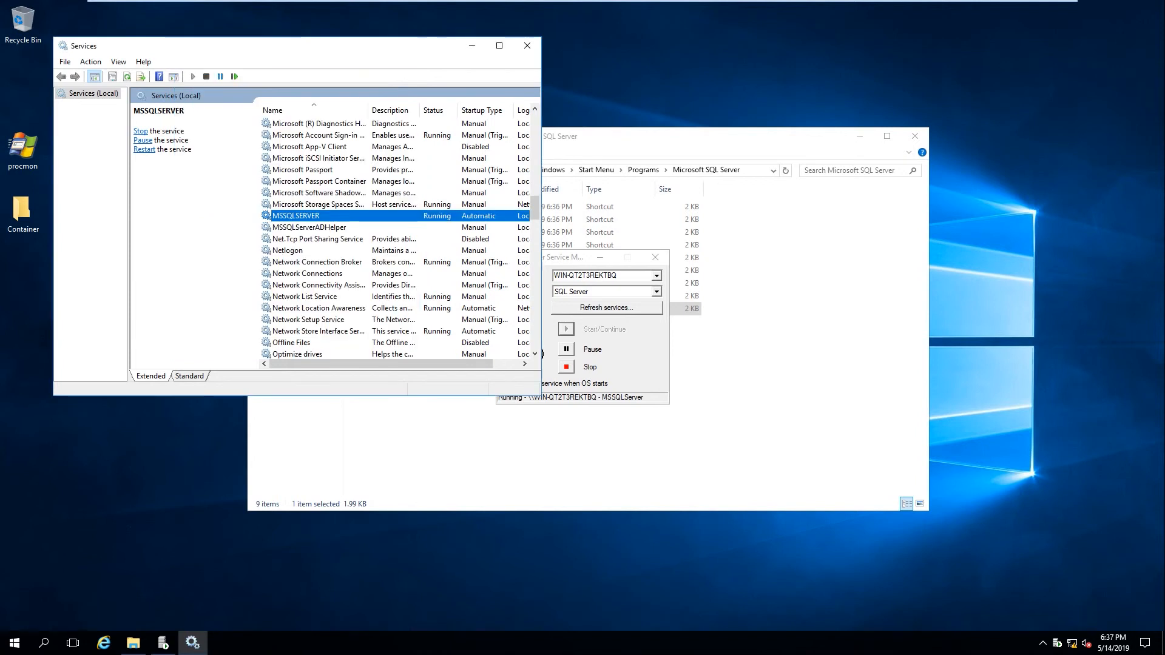
left_click(655, 257)
left_click(625, 368)
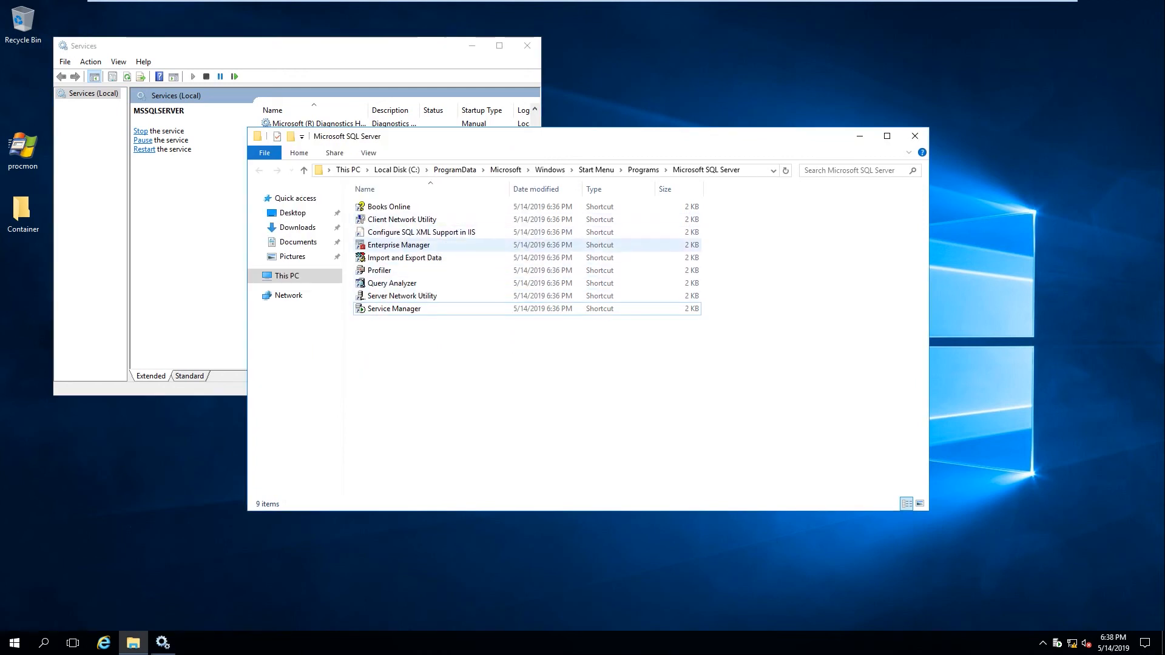
Launch Enterprise Manager and expand the (local) server to its Databases list
double_click(399, 245)
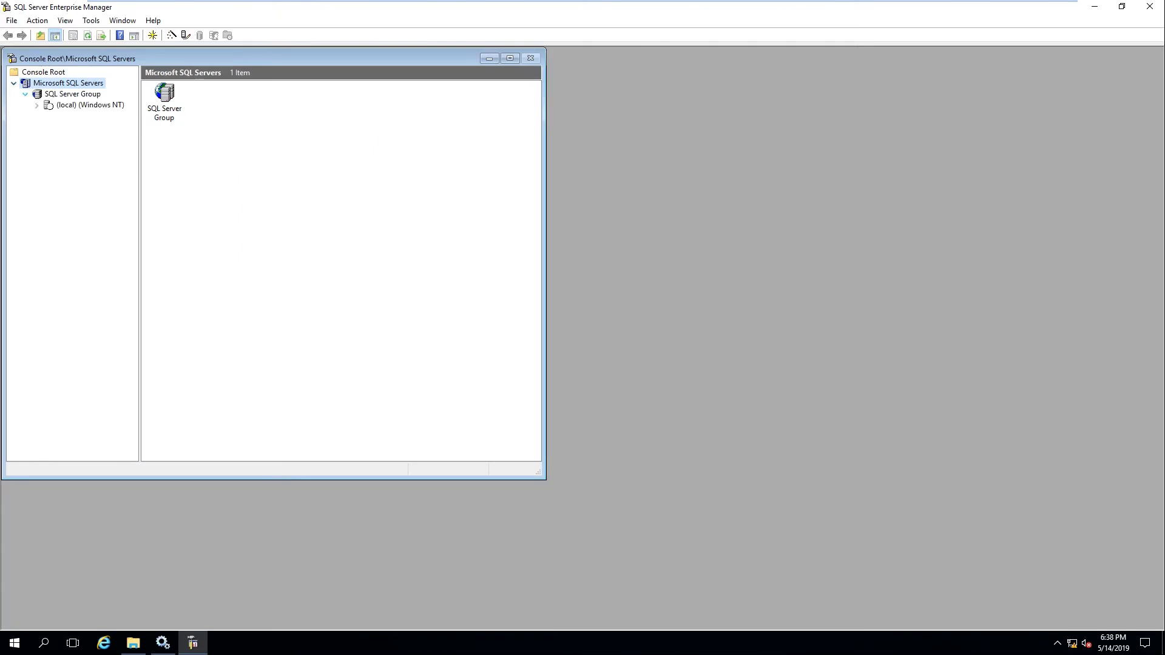
left_click(90, 105)
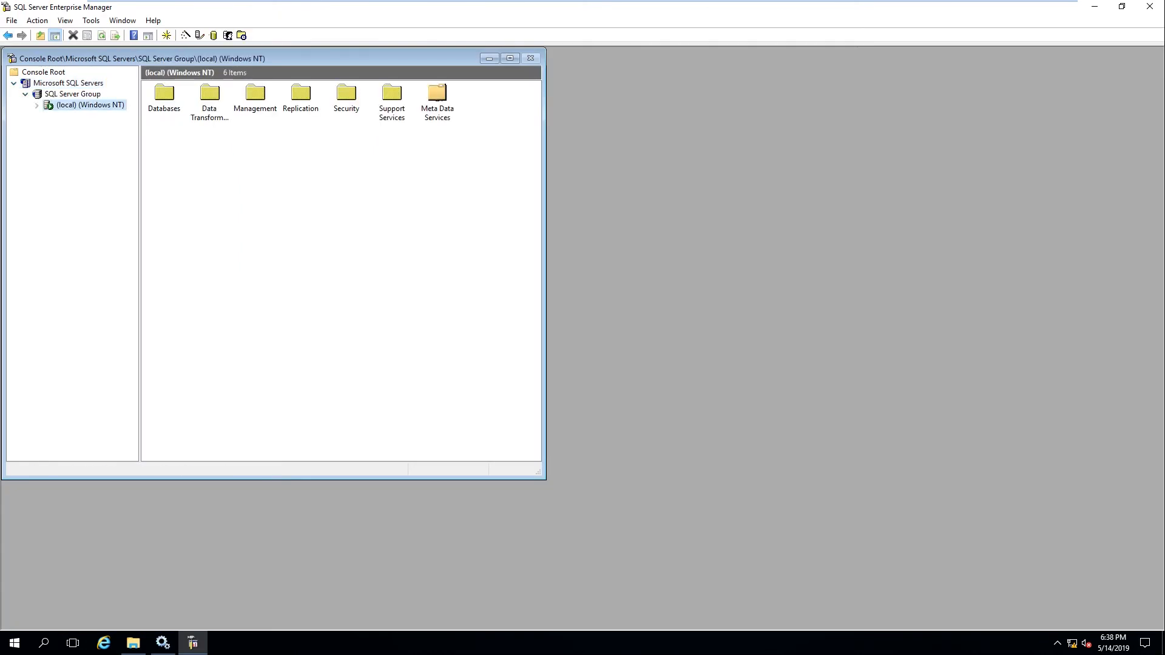
left_click(37, 106)
left_click(84, 115)
Create a new database named DEMO from the Databases context menu
right_click(259, 185)
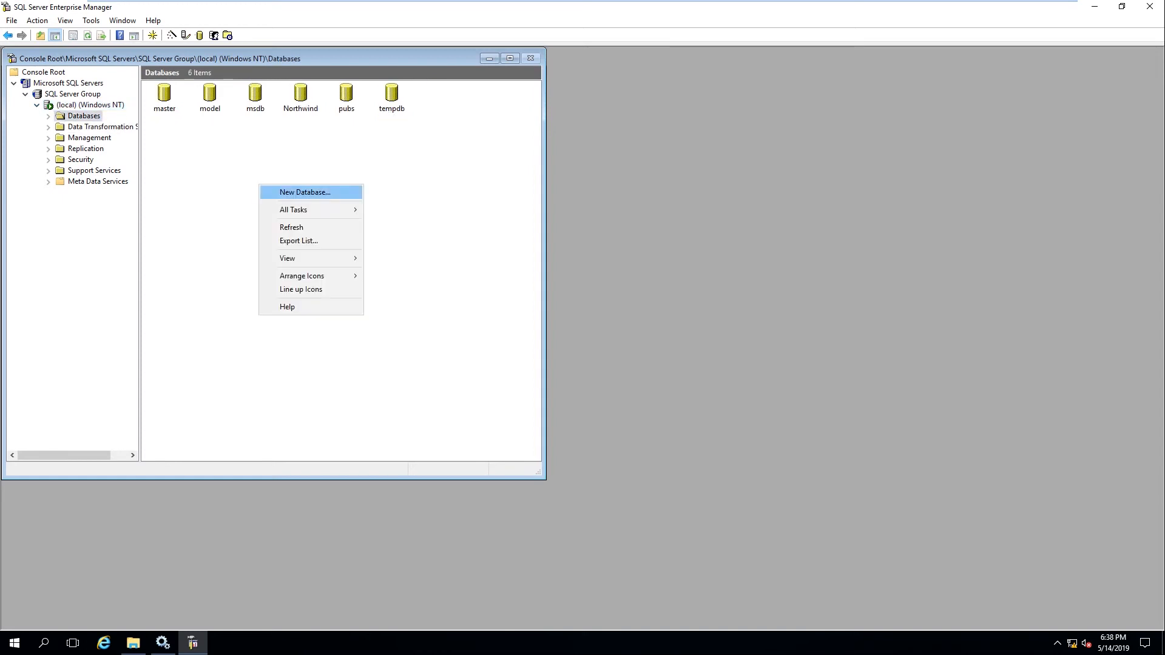
left_click(304, 192)
type("DEMO")
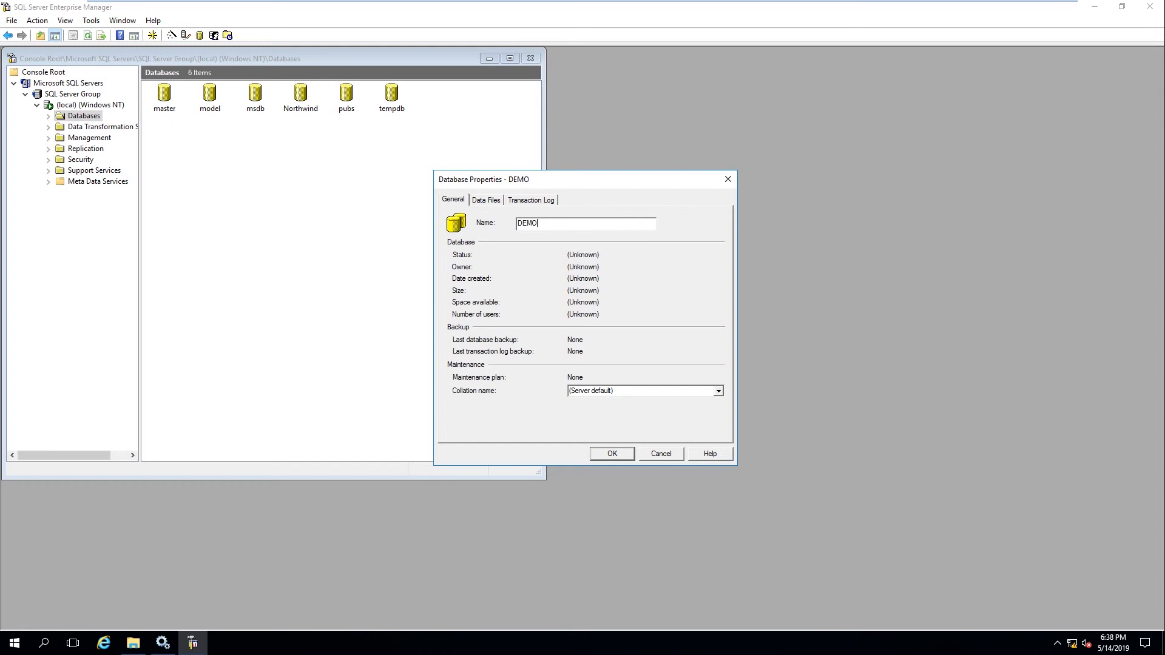
key("Return")
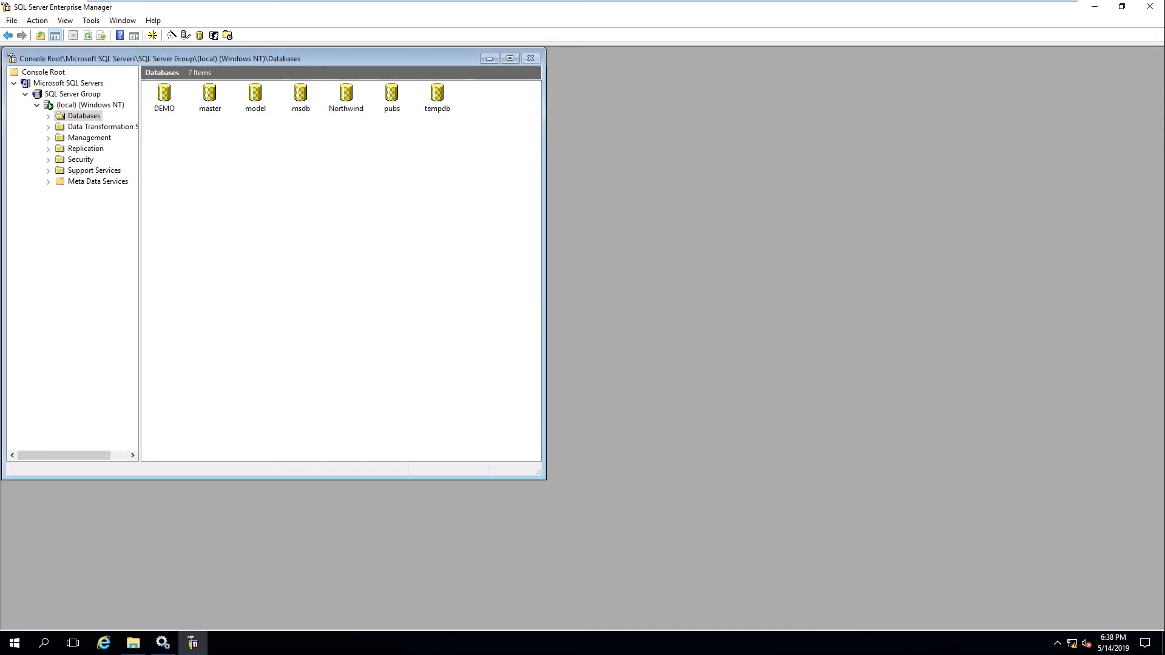
left_click(14, 642)
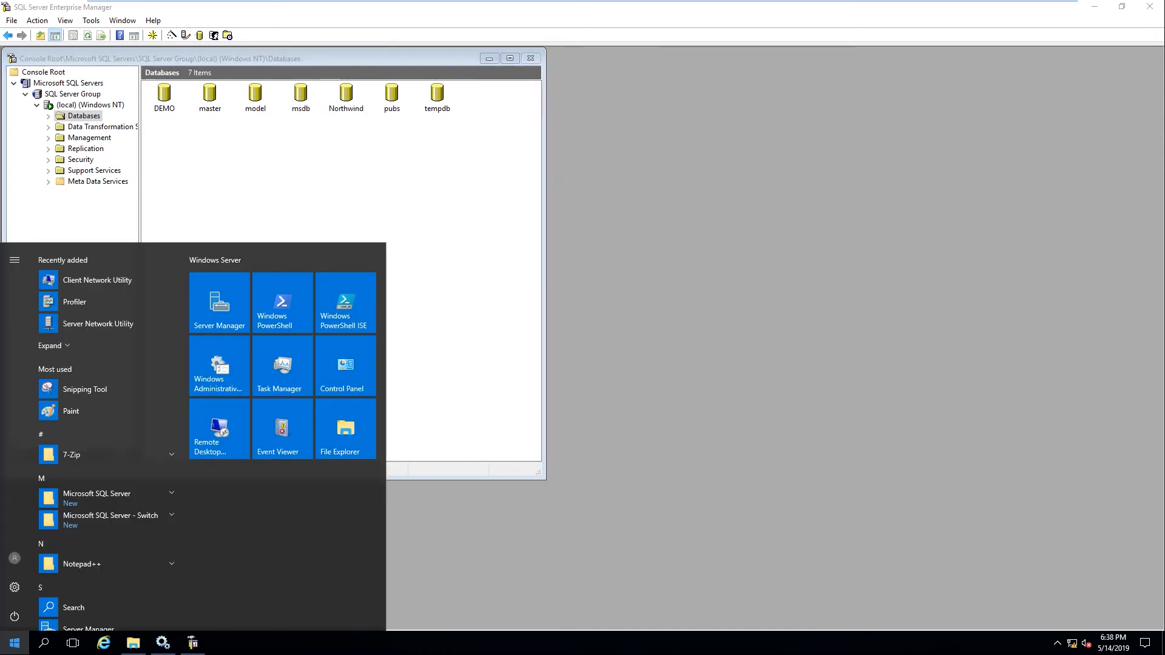
Add a 32-bit SQL Server system DSN named Cloudhouse that points at server localhost
type("ODBC")
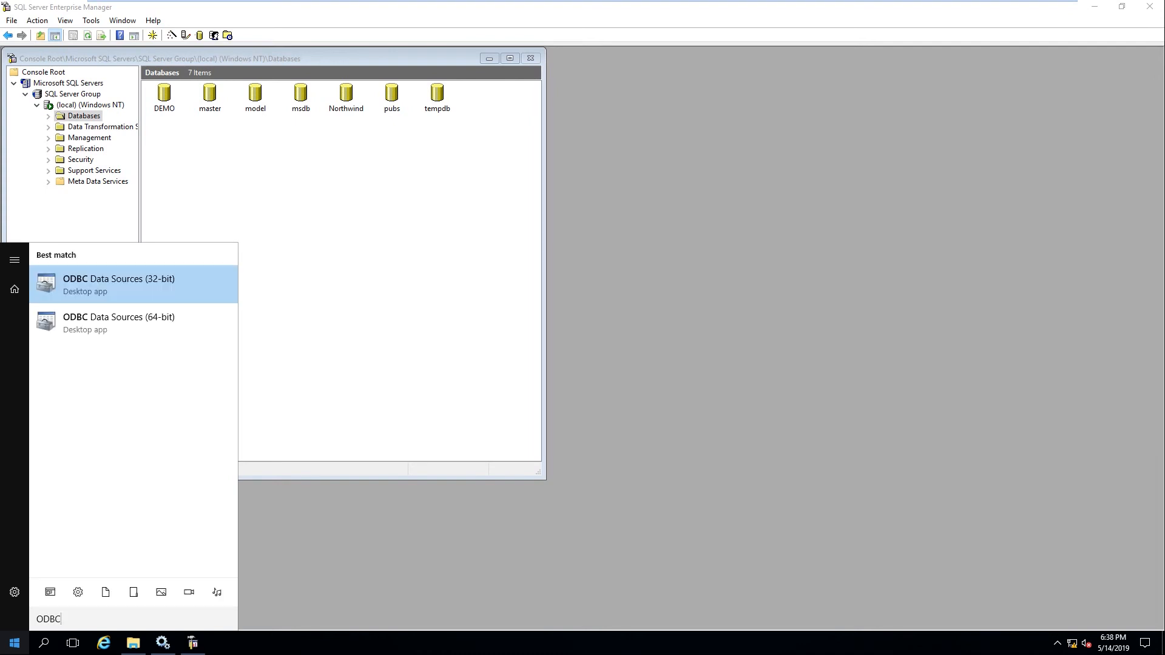
key("Return")
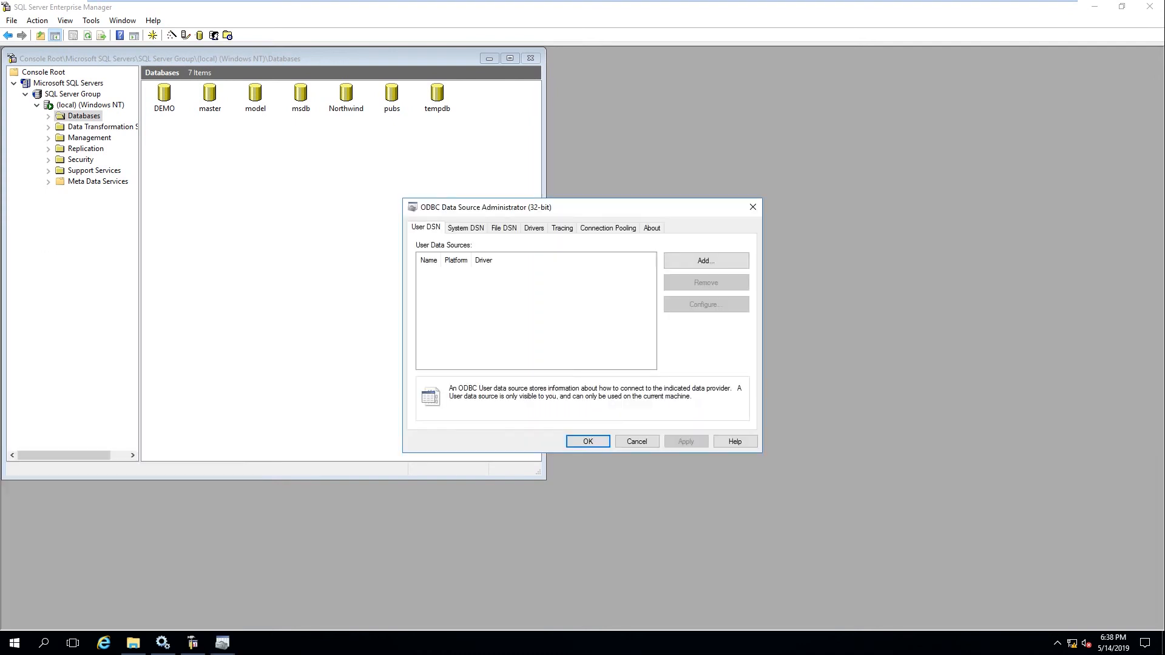
left_click(466, 227)
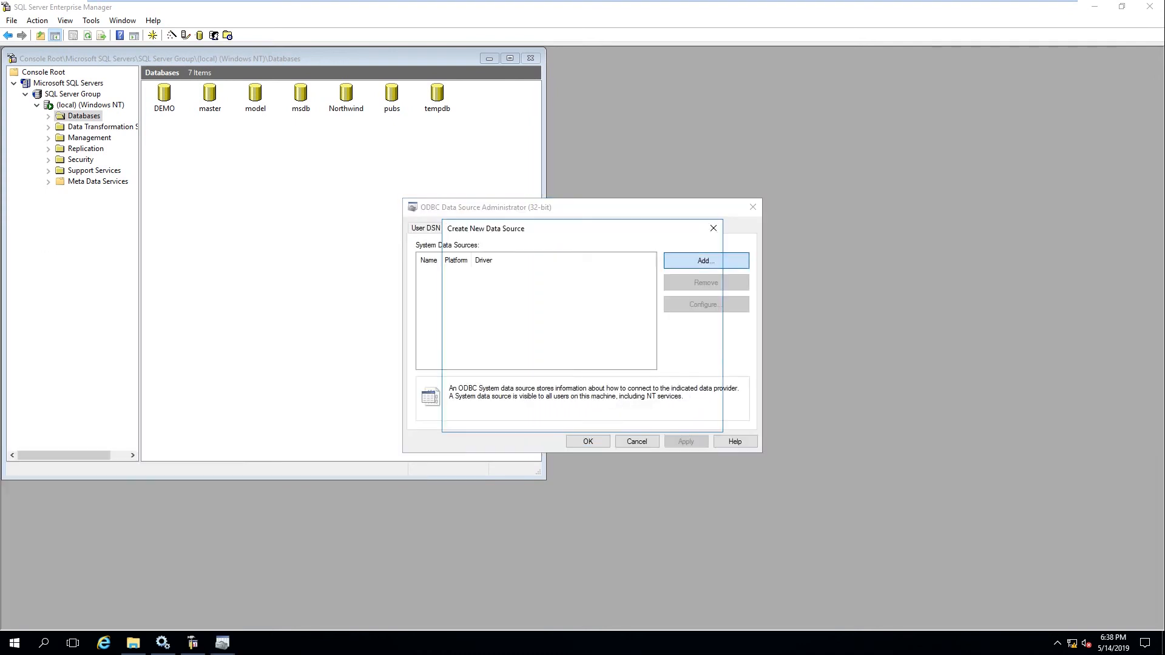
left_click(706, 260)
key("End")
key("Return")
type("Cloudhouse")
key("Tab")
key("Tab")
type("localhost")
Use SQL Server authentication with login ID sa and its password
left_click(597, 450)
left_click(523, 316)
double_click(598, 401)
type("sa")
key("Tab")
type("••••••••")
key("Return")
Change the DSN's default database to DEMO
key("space")
key("Tab")
key("alt+Down")
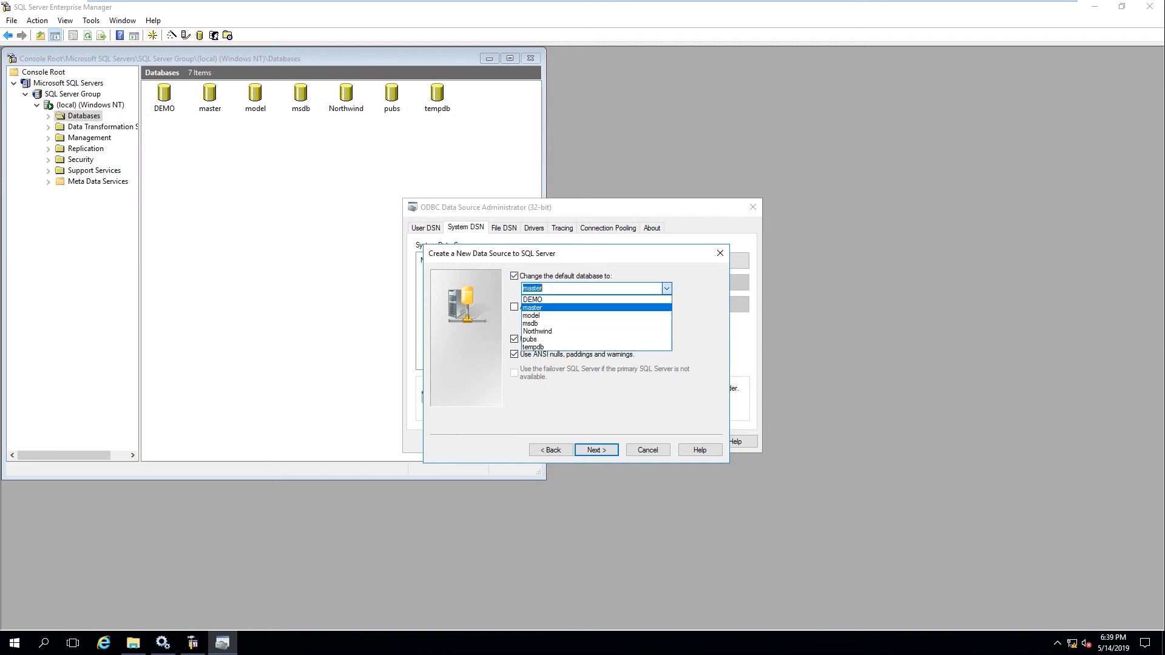
key("Up")
key("Return")
key("Return")
key("Return")
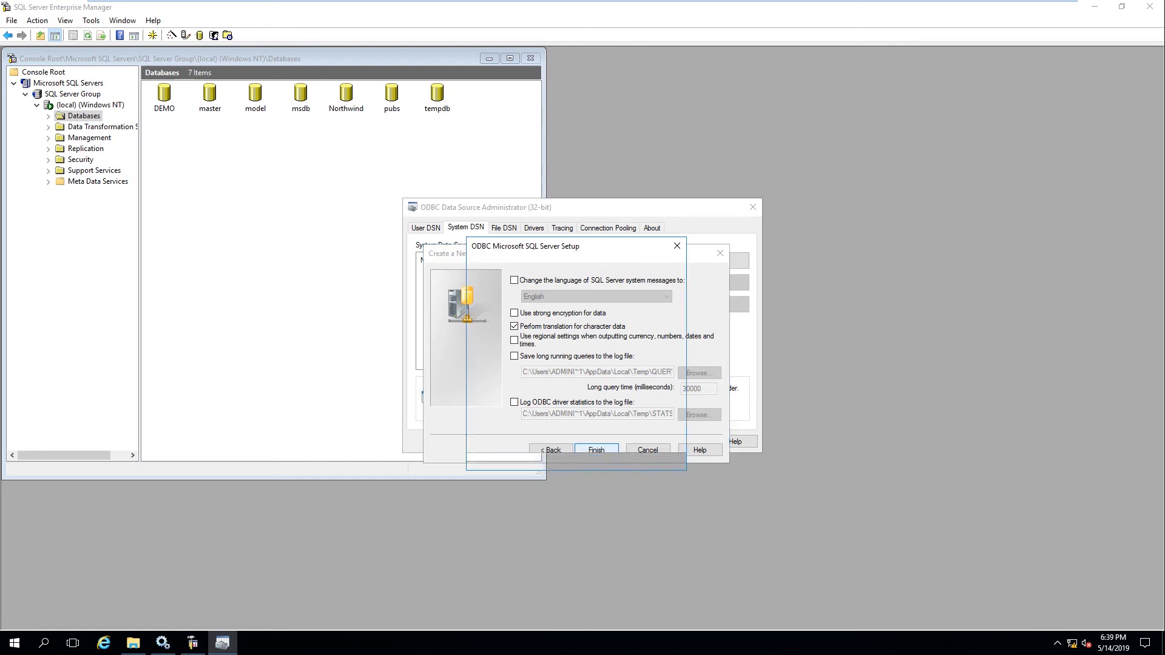